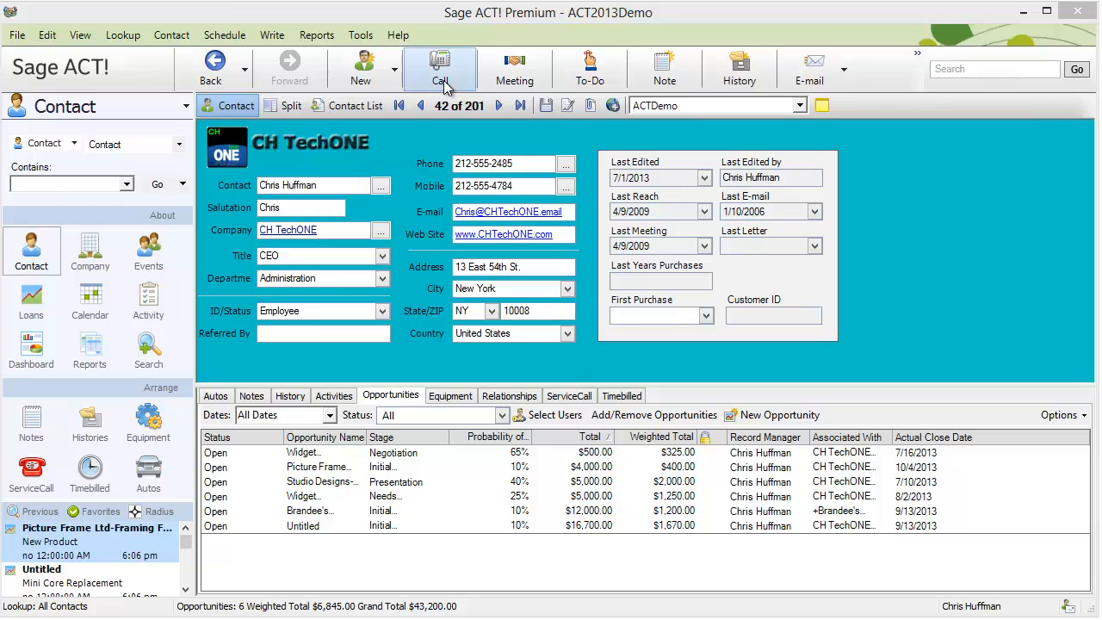
- Open the Impact Suite settings and show the list of modules with their modes
click(362, 36)
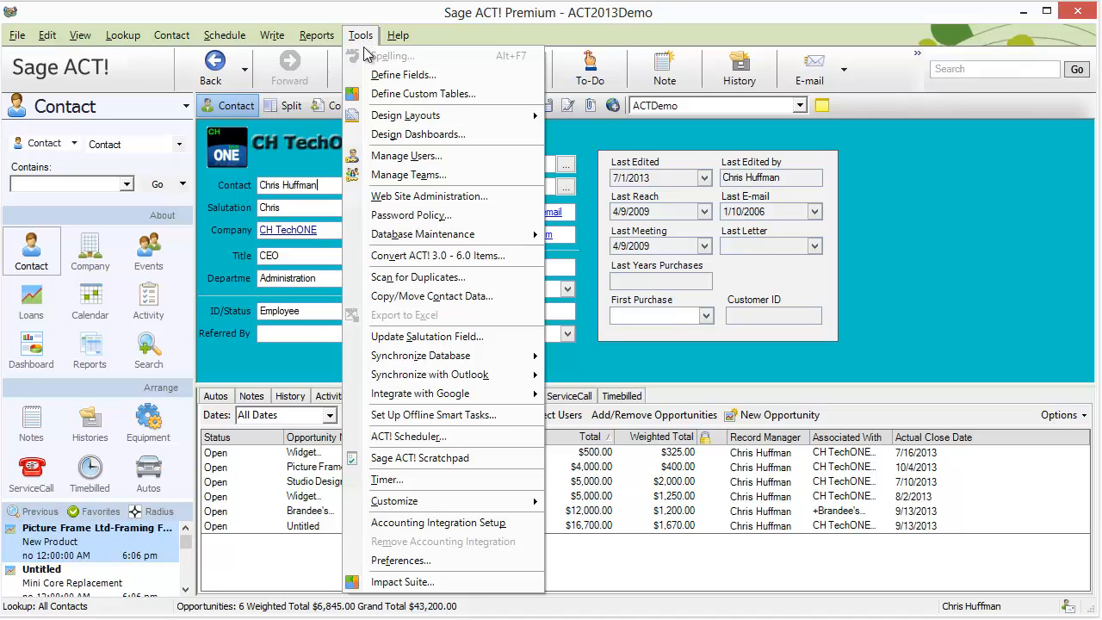
click(415, 586)
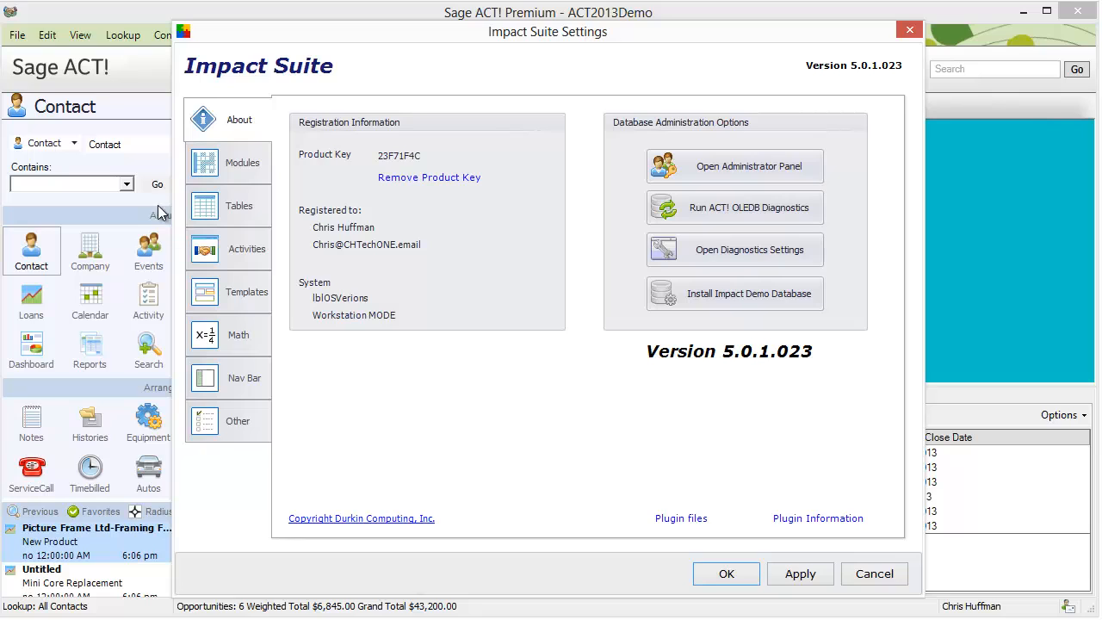
click(246, 171)
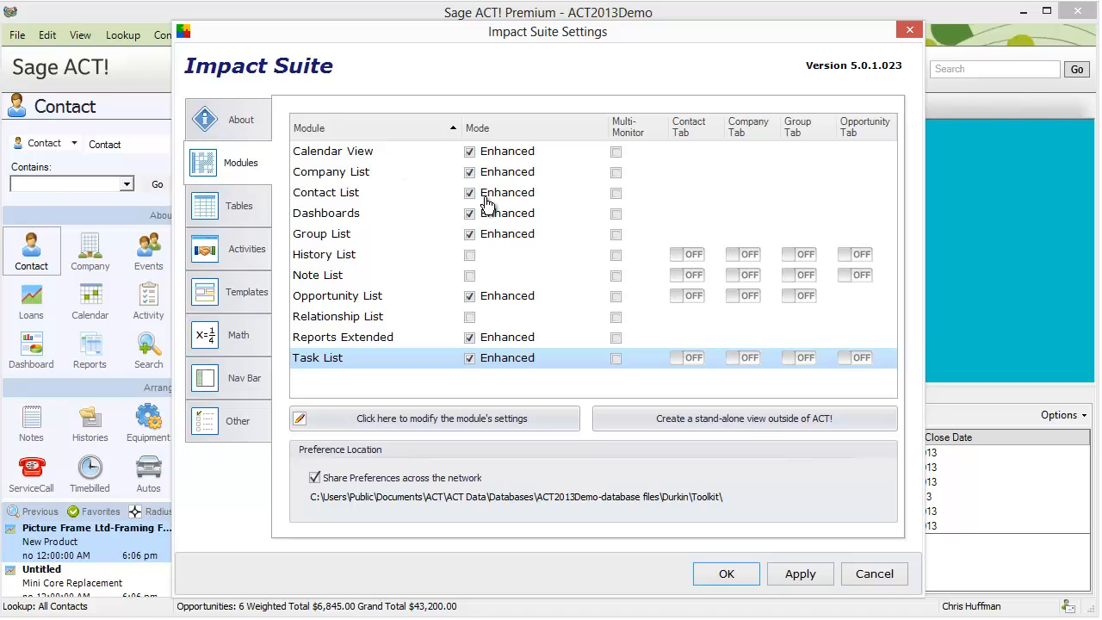
- Switch the Opportunity List module's Enhanced mode off and back on
click(487, 298)
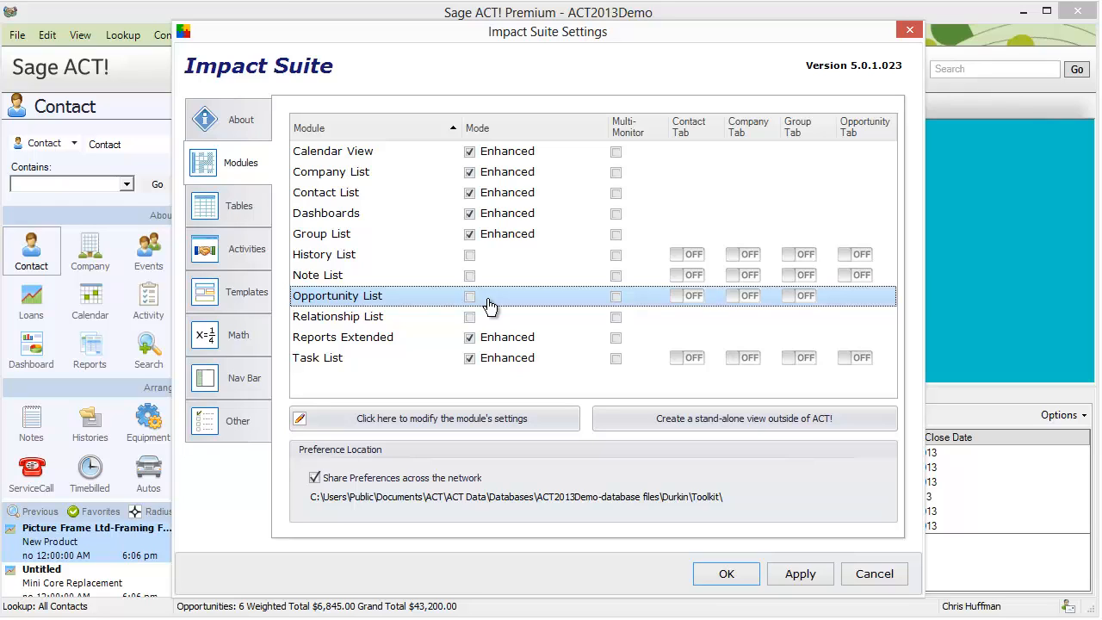
click(488, 301)
- Review the custom table settings and open the enhanced Meeting activity form in Impact Designer
click(241, 207)
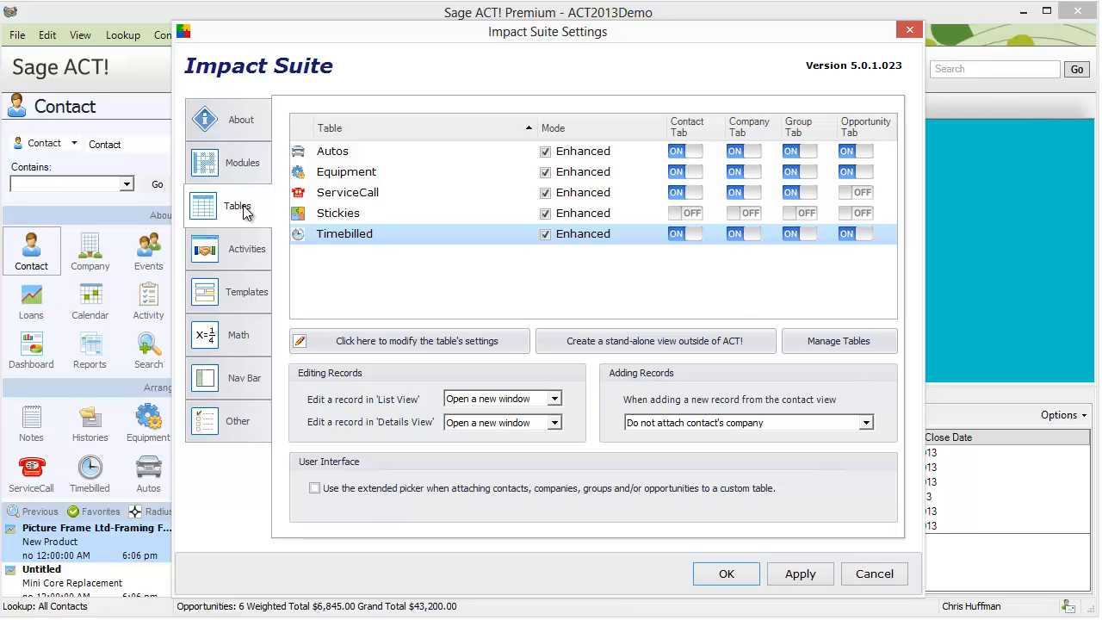
click(247, 255)
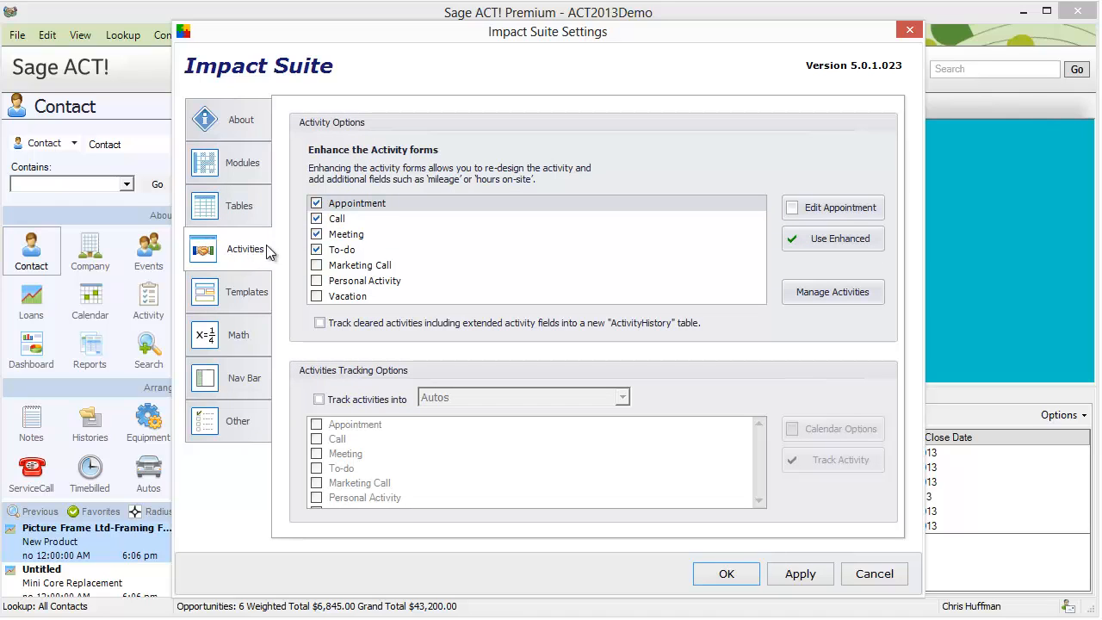
click(368, 235)
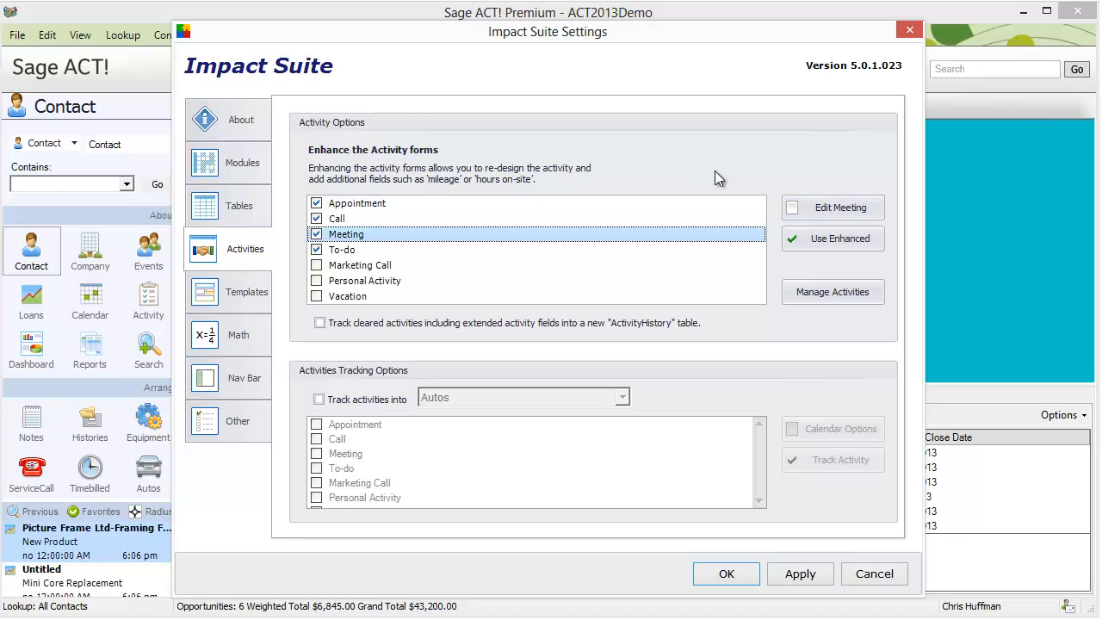
click(834, 207)
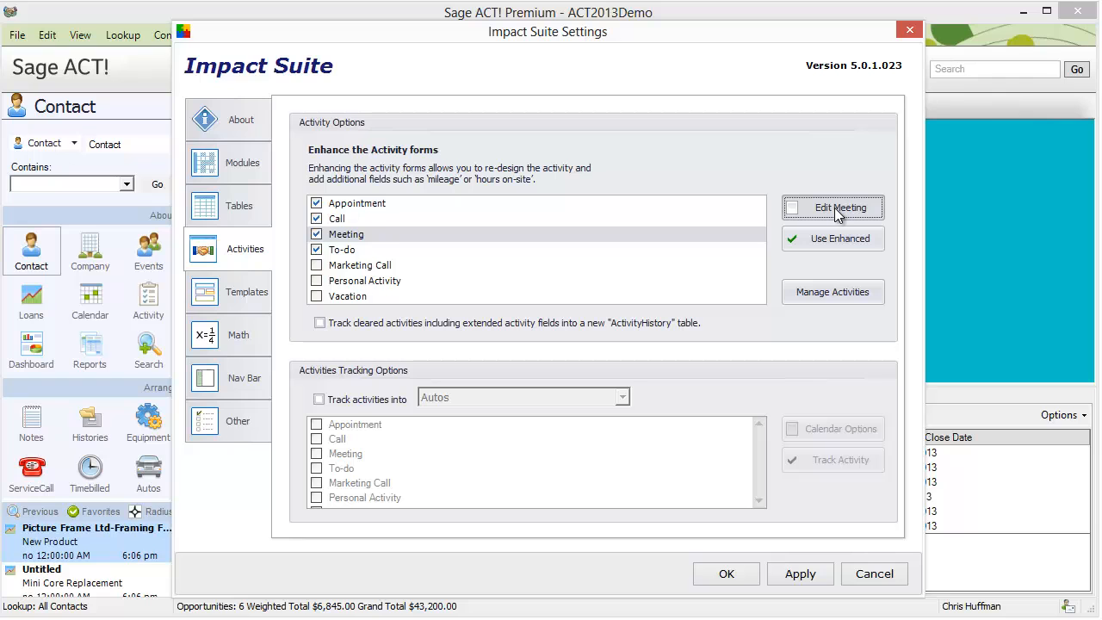
click(835, 209)
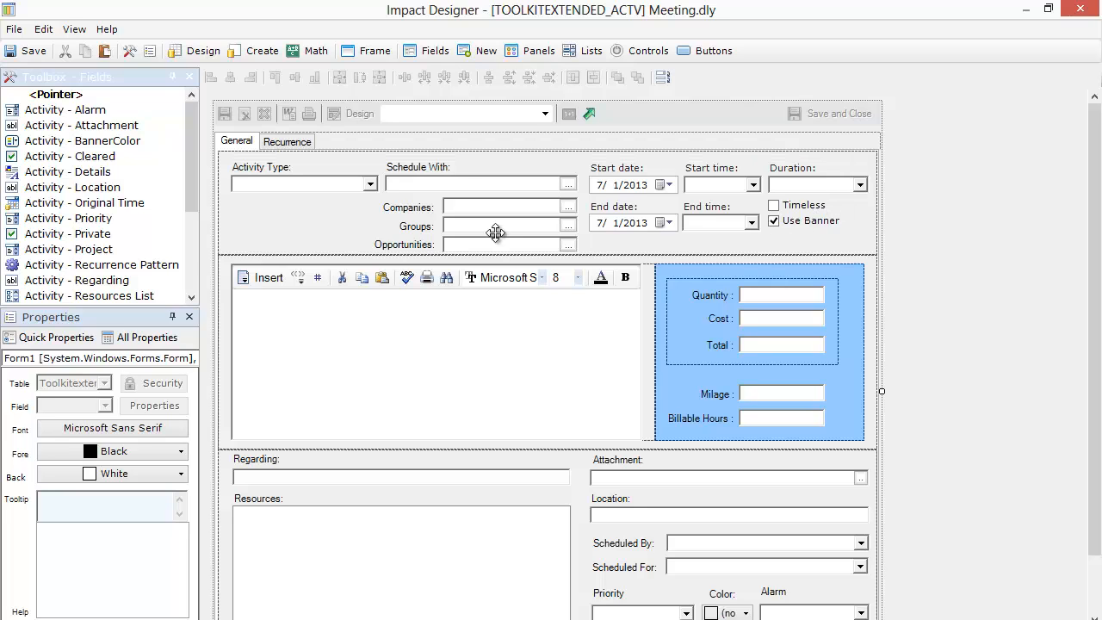
- Inspect the activity type, scheduling, date range, Quantity, Milage and Billable Hours fields on the Meeting form, and close the designer
click(303, 191)
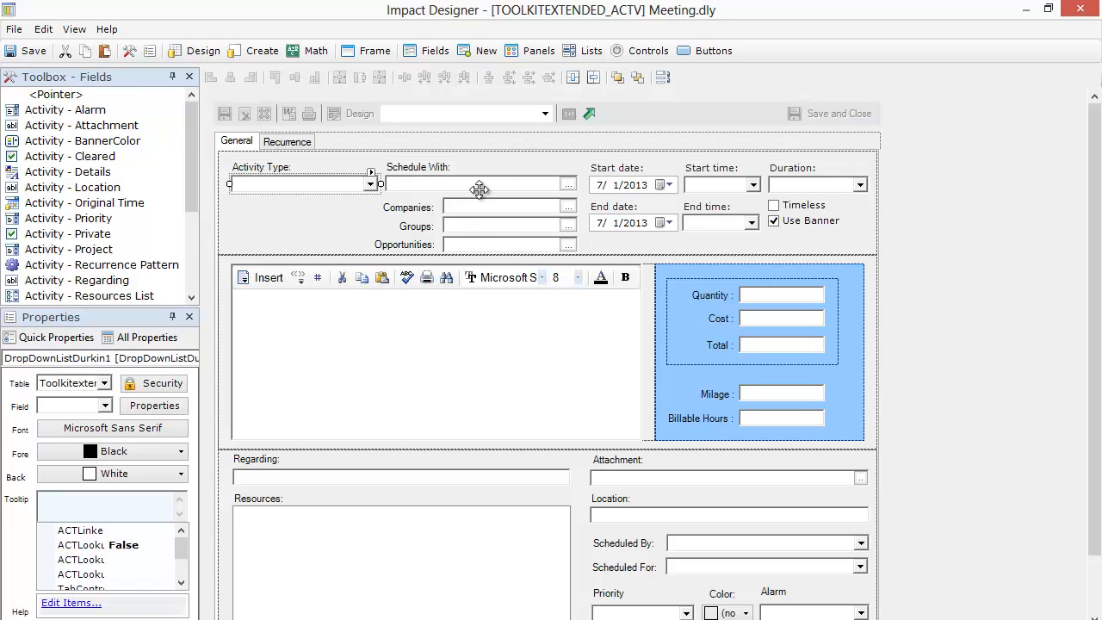
click(497, 185)
click(631, 196)
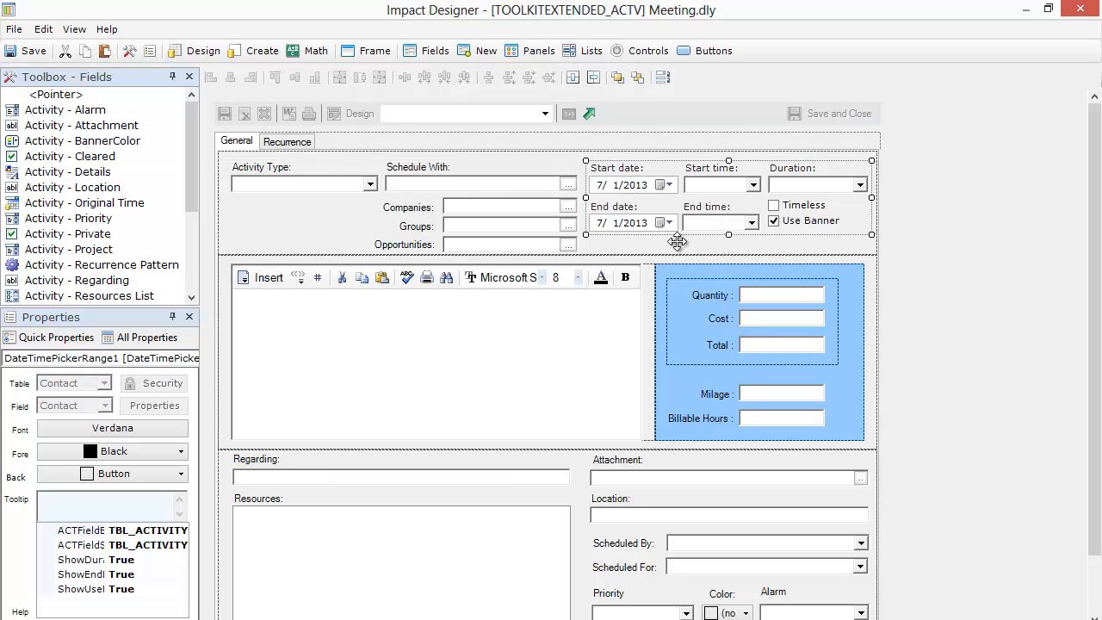
click(762, 291)
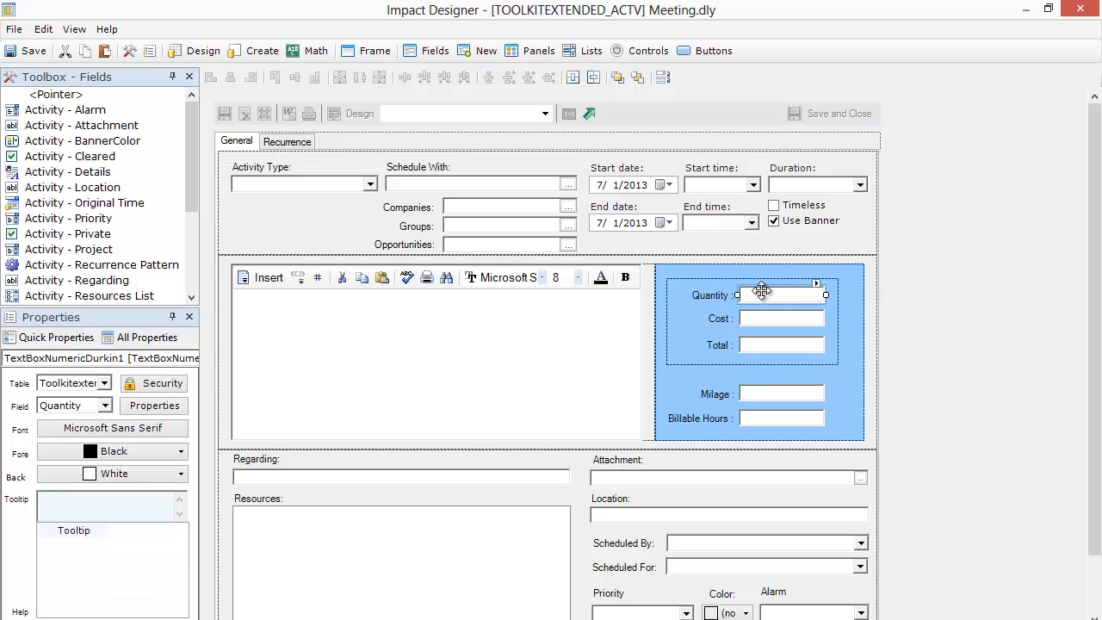
click(779, 390)
click(780, 418)
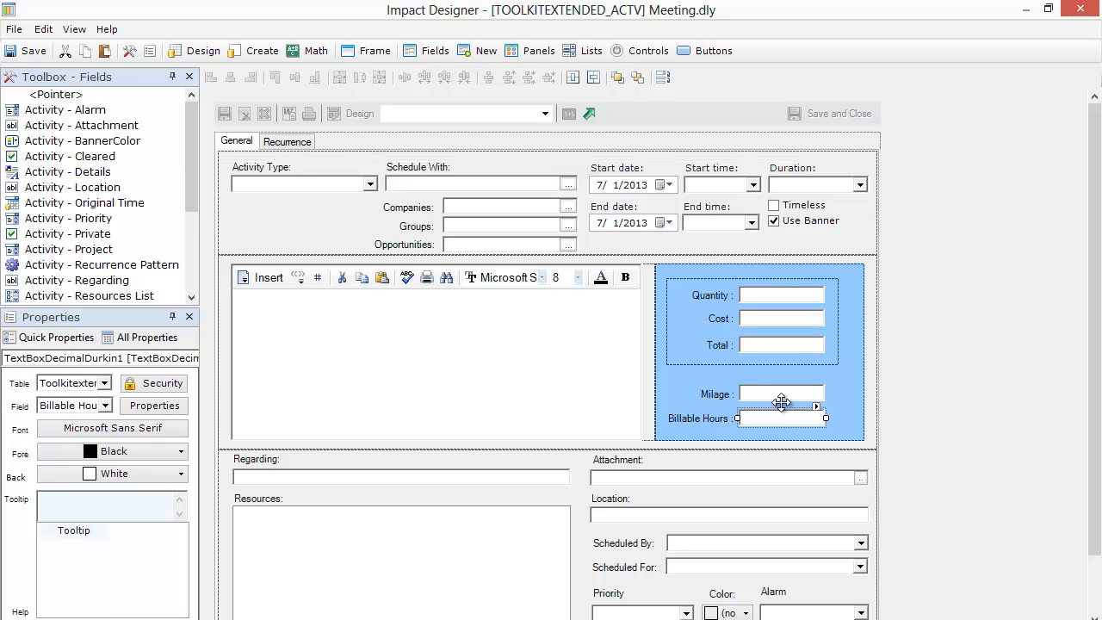
click(1083, 9)
click(565, 375)
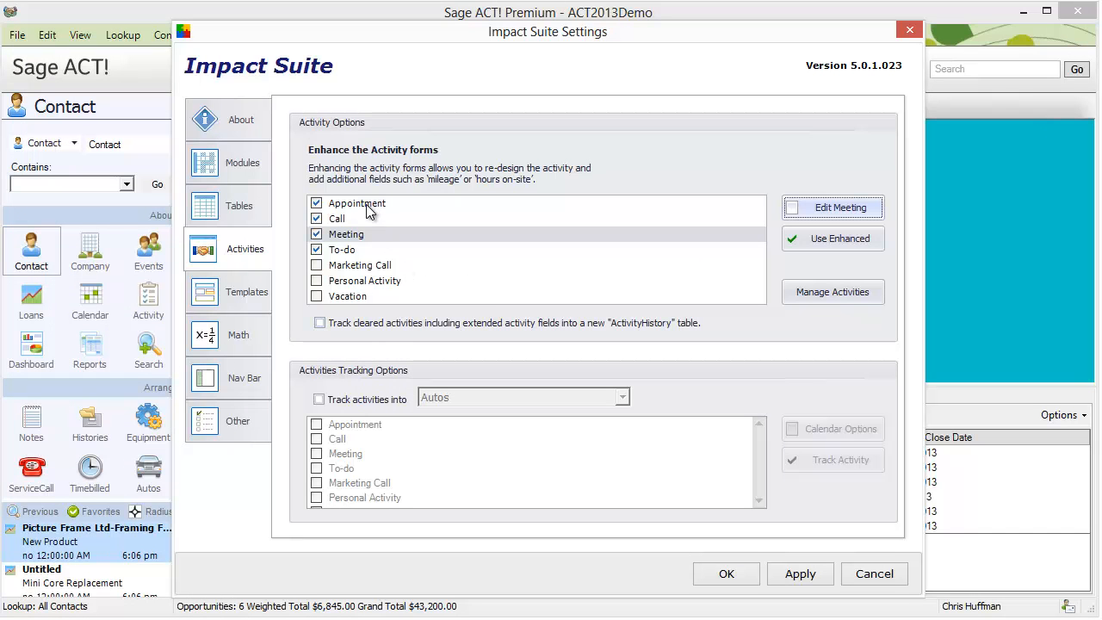
- Highlight the Marketing Call activity, and view the enlarged preview of the Automobile restoration and billing project template
click(364, 267)
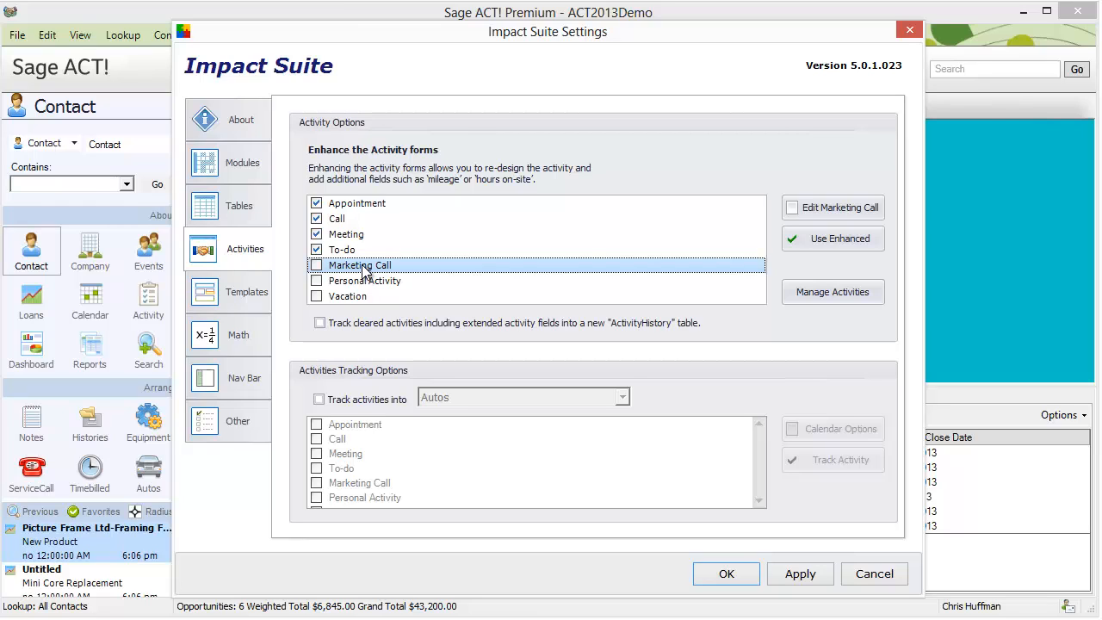
click(236, 303)
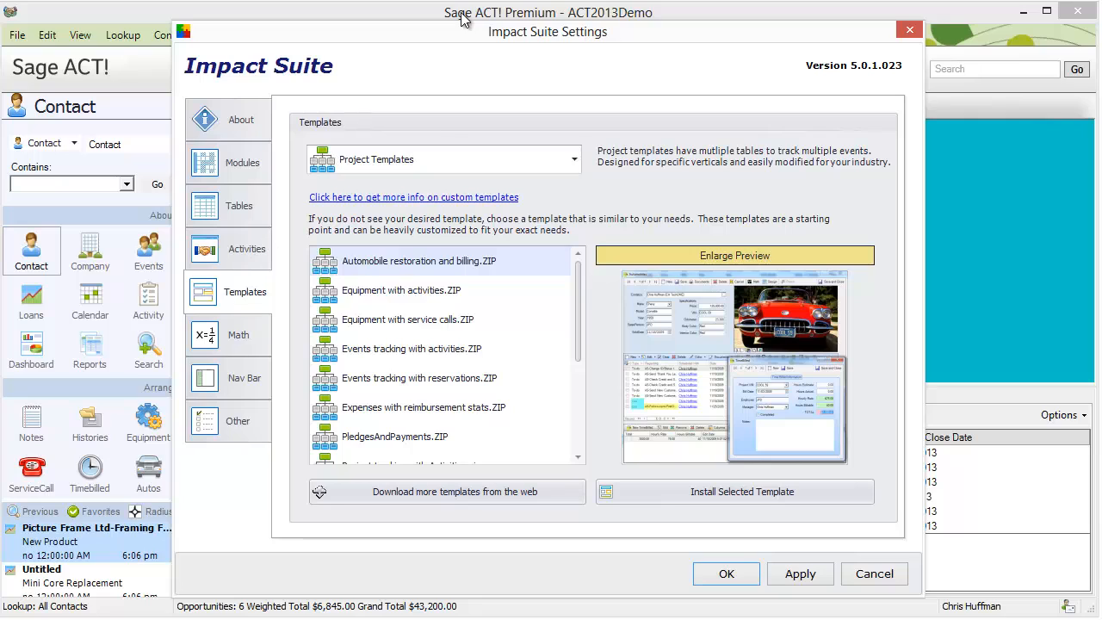
click(429, 268)
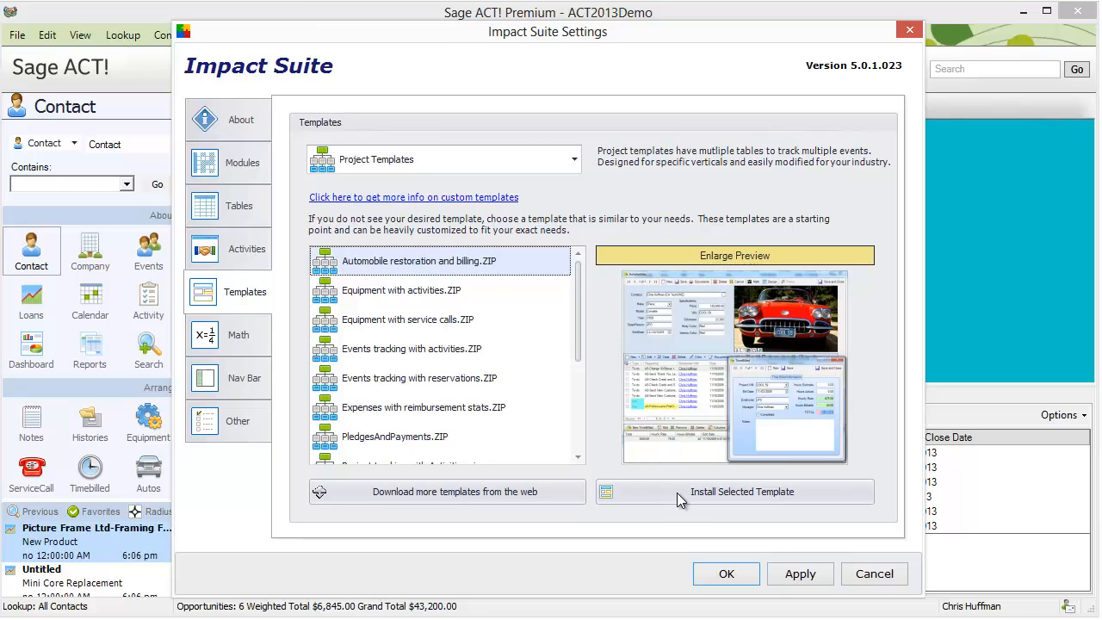
click(699, 497)
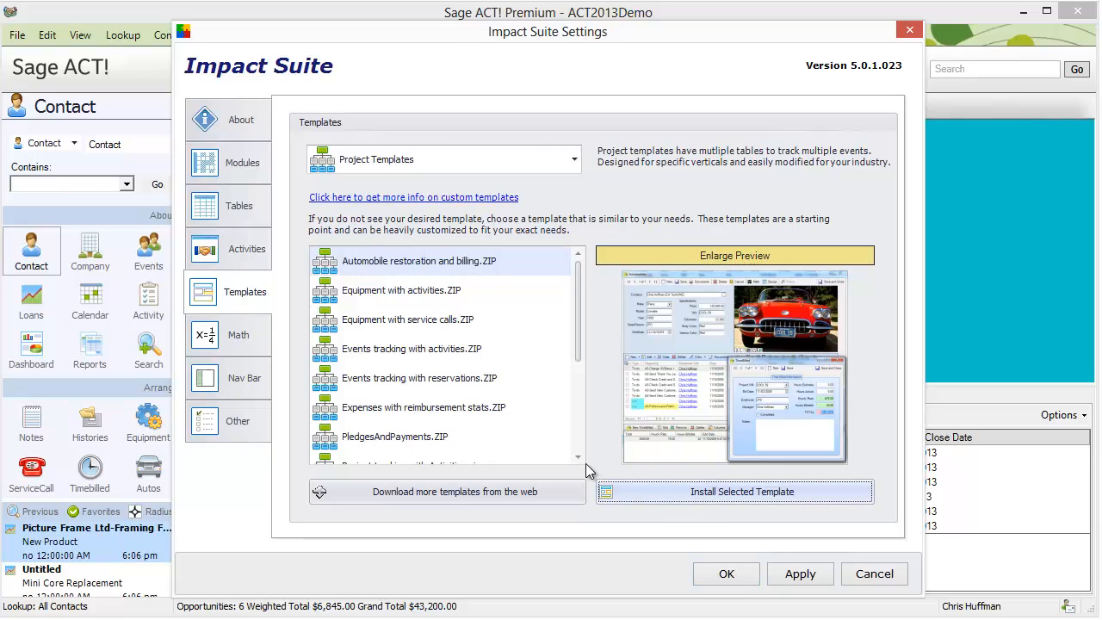
click(733, 255)
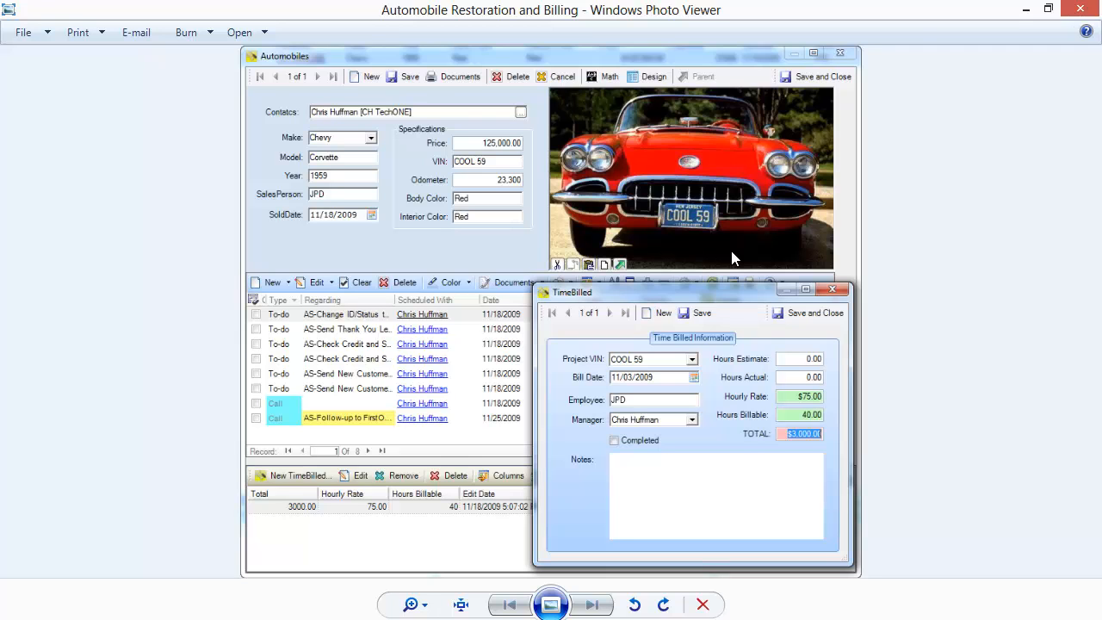
click(1089, 7)
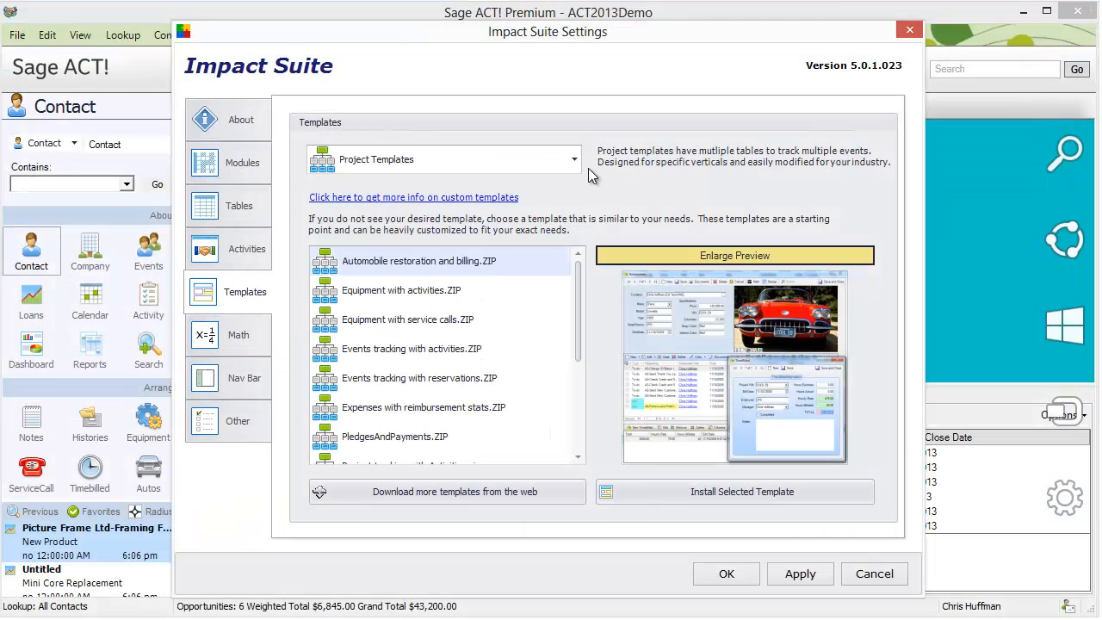
- Build a new math formula that multiplies the Activity table's Quantity field by its Cost field
click(241, 349)
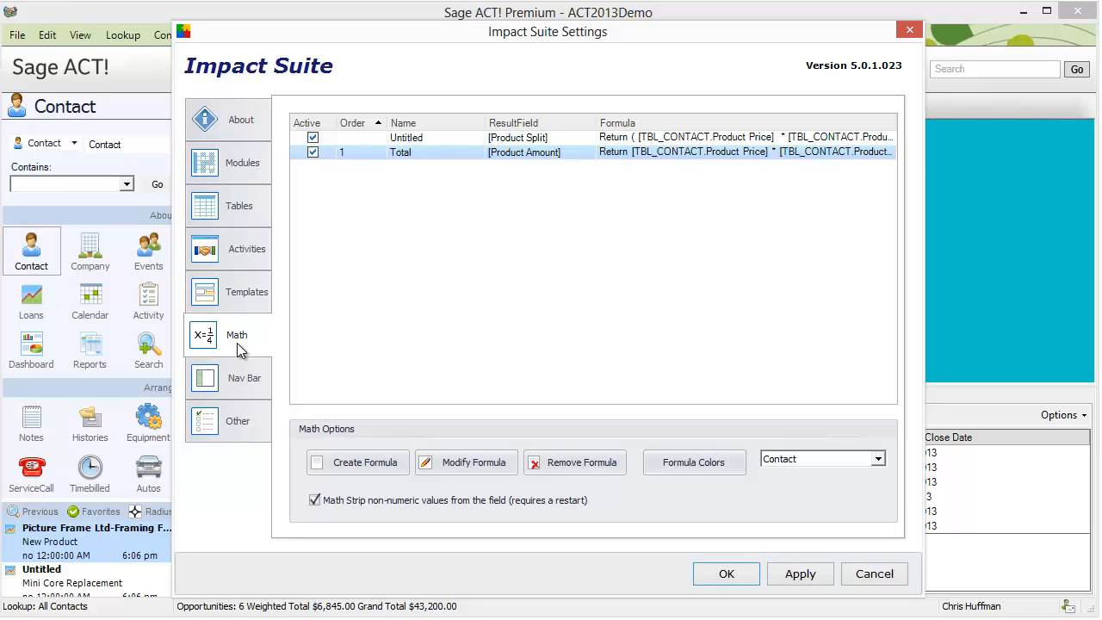
click(366, 462)
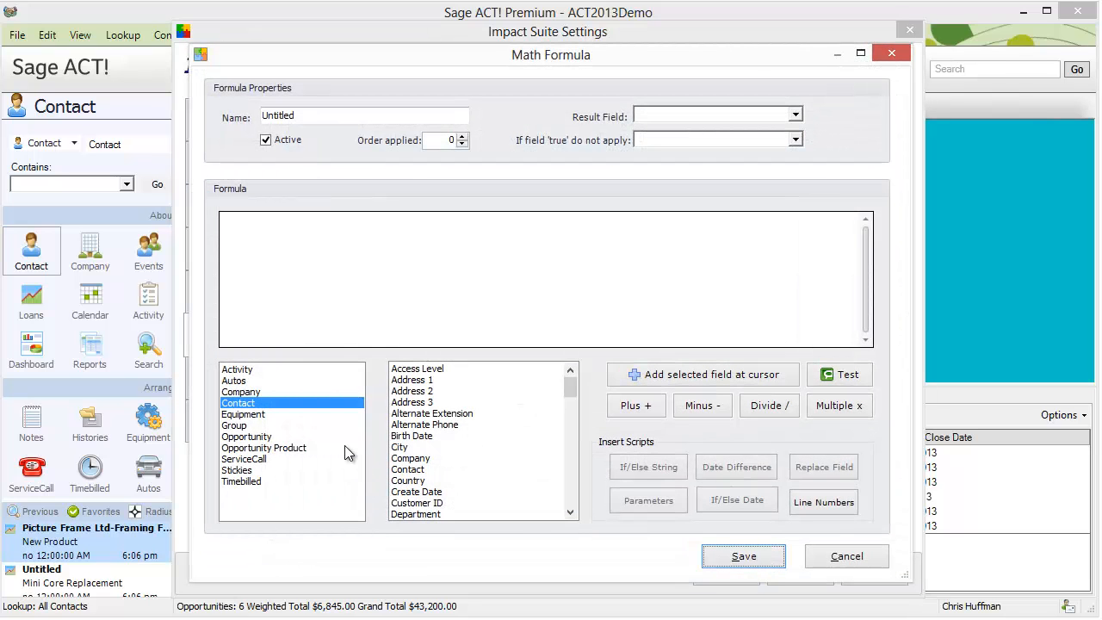
click(264, 380)
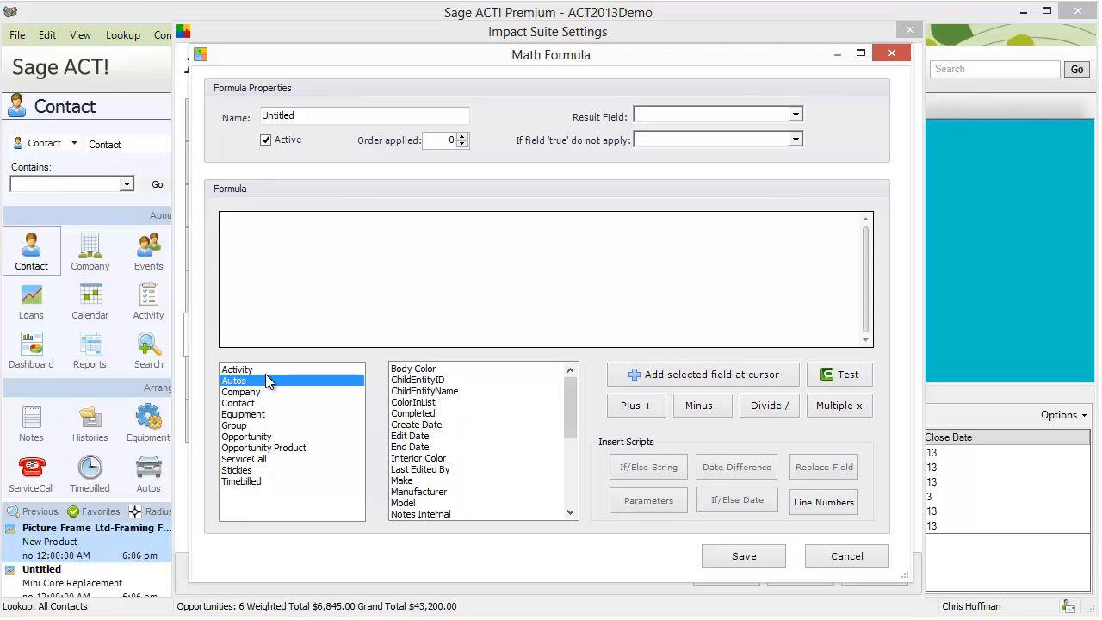
click(259, 369)
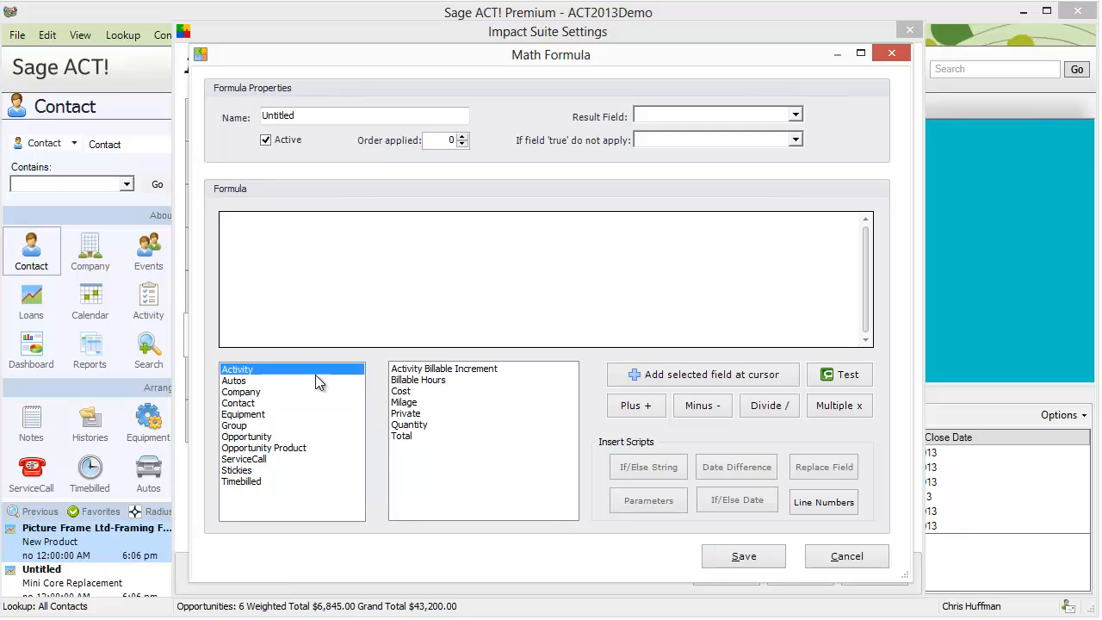
double_click(431, 423)
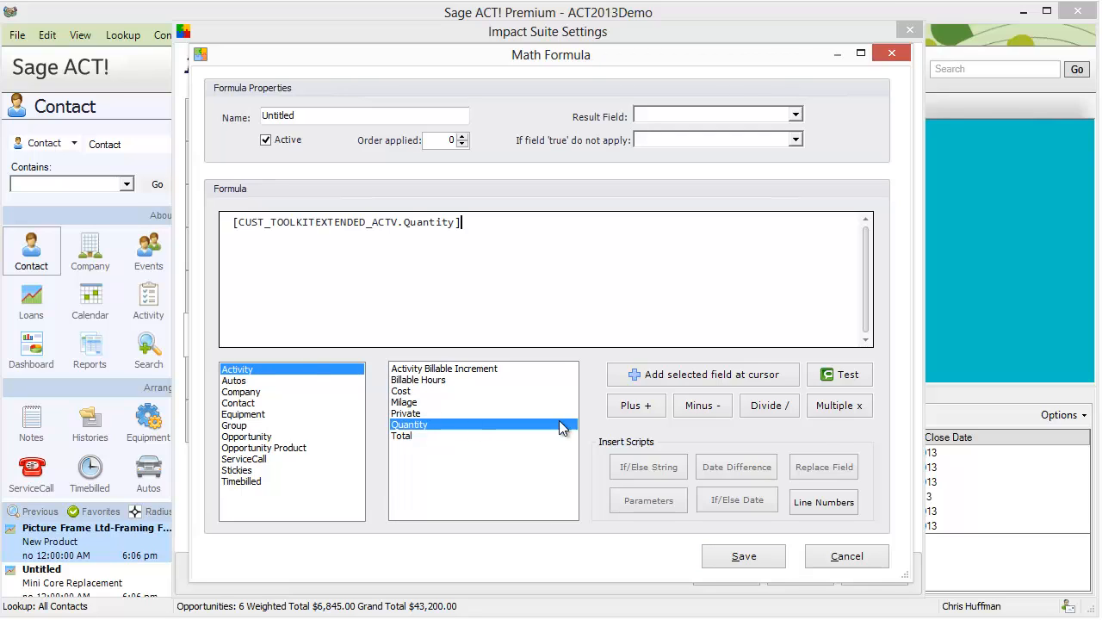
click(843, 408)
double_click(419, 391)
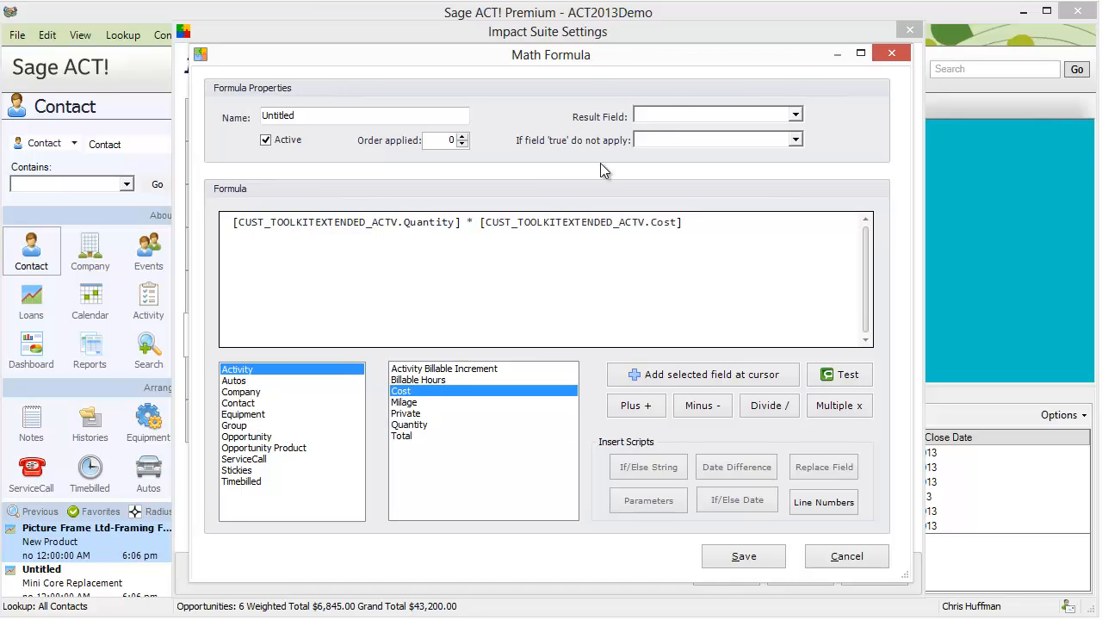
- Choose User 3 as the formula's result field and cancel the new formula without saving
click(669, 116)
click(669, 115)
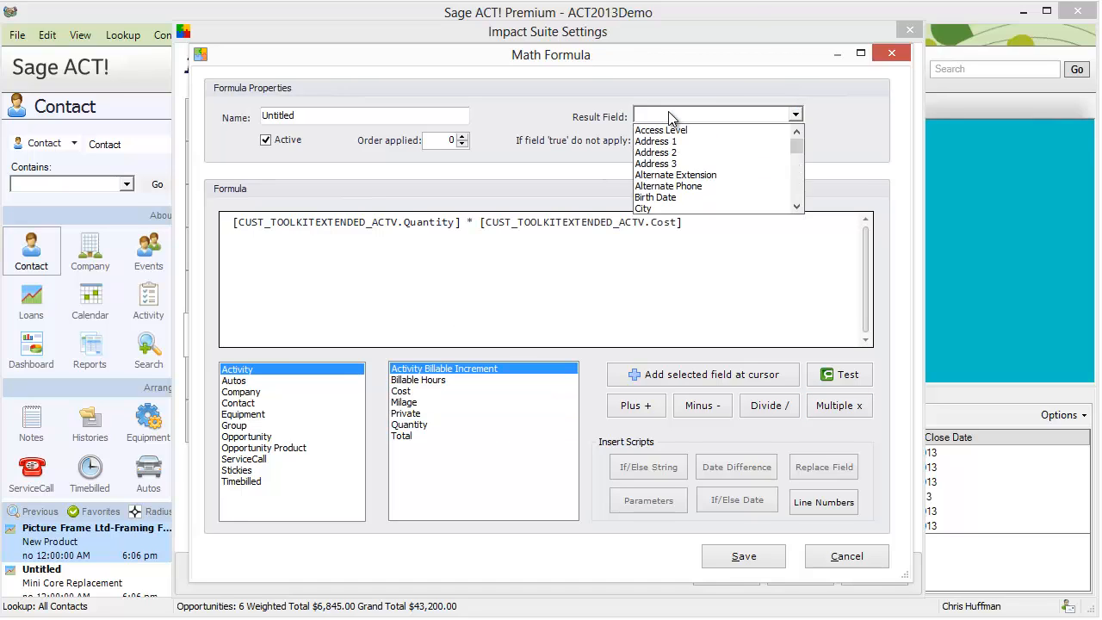
key(t)
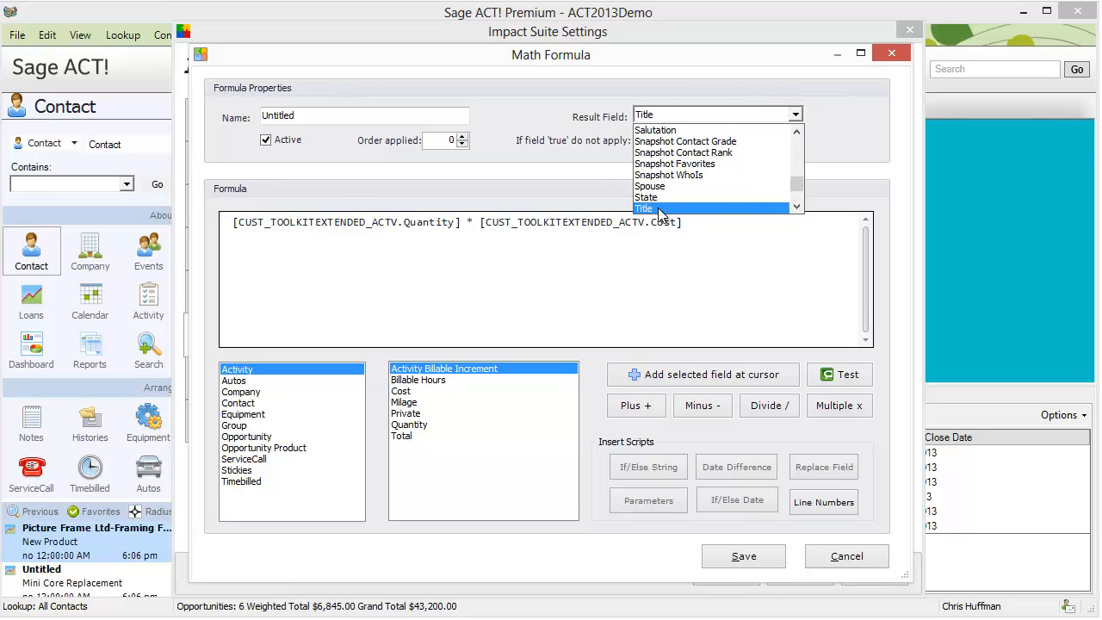
key(u)
key(Down)
key(Down)
key(Down)
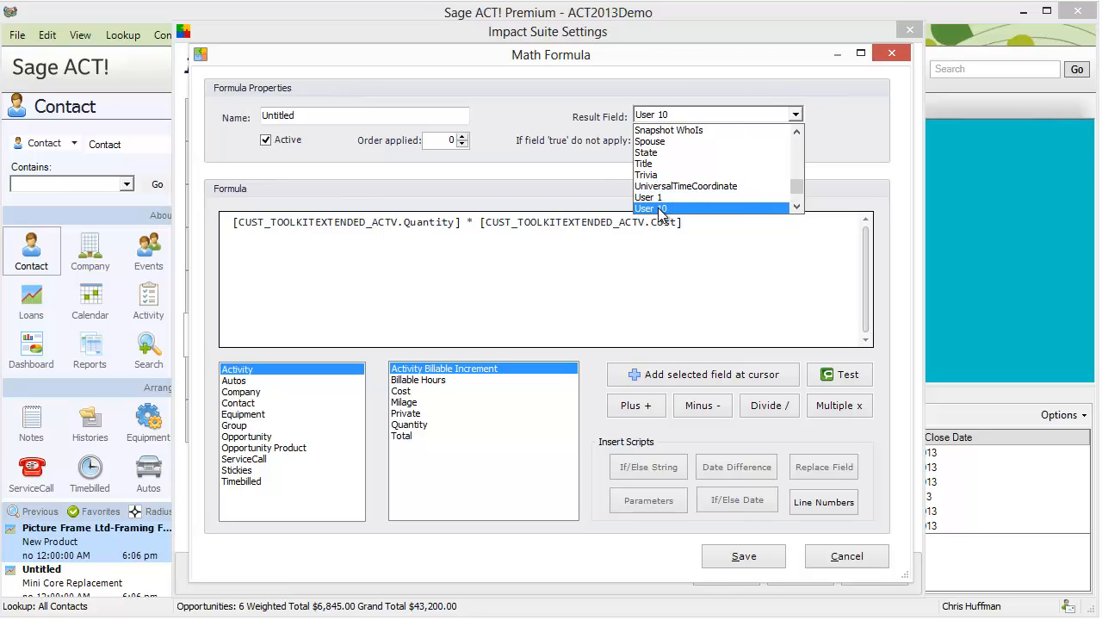
key(Down)
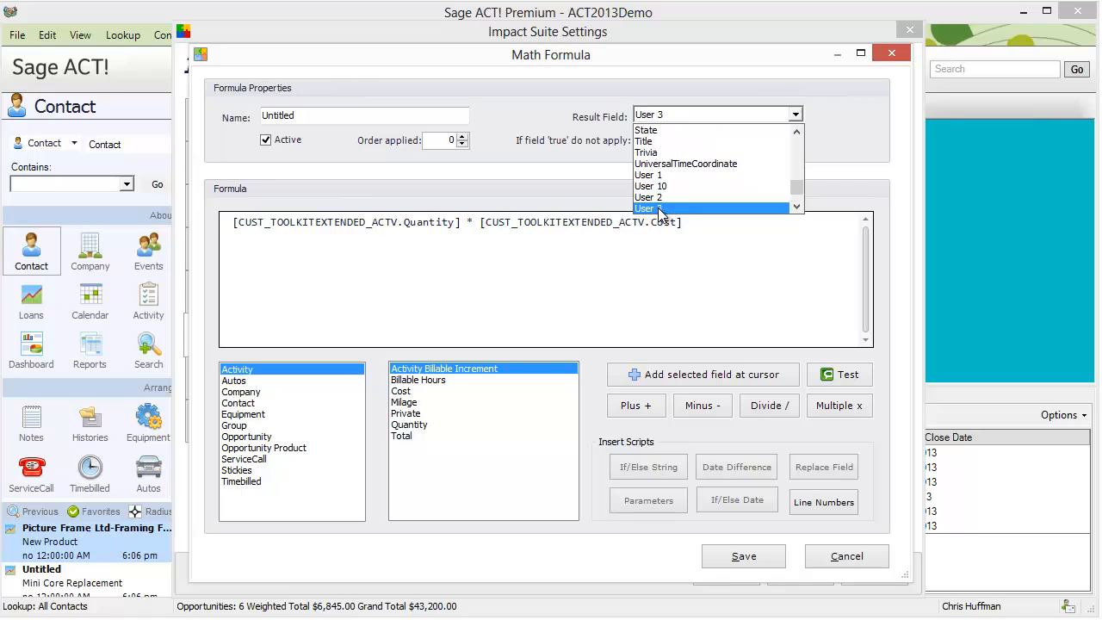
click(659, 208)
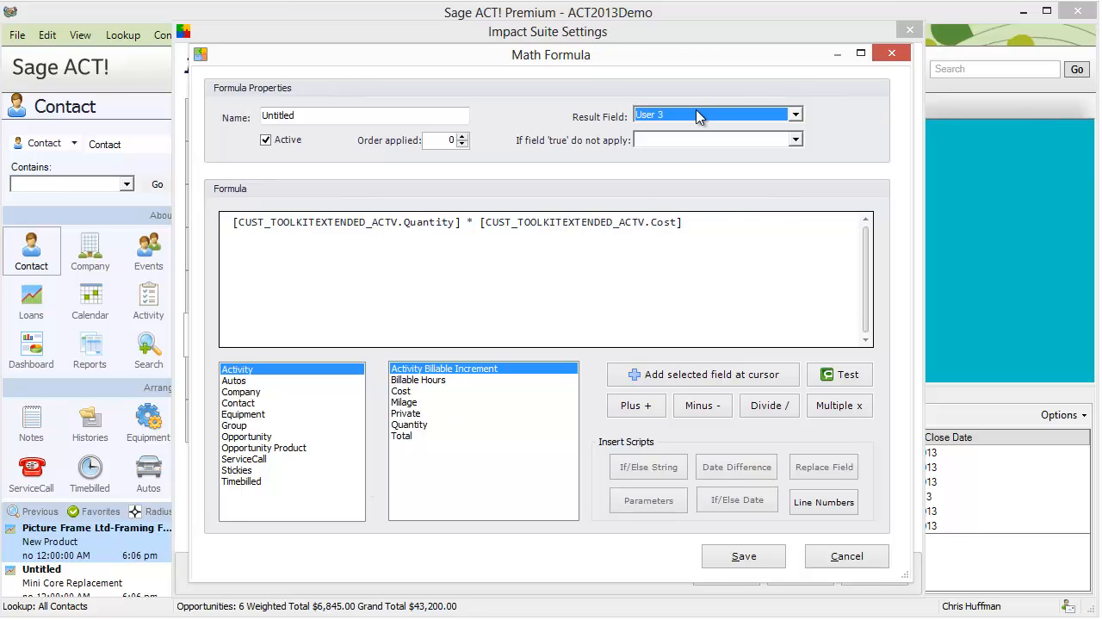
click(844, 556)
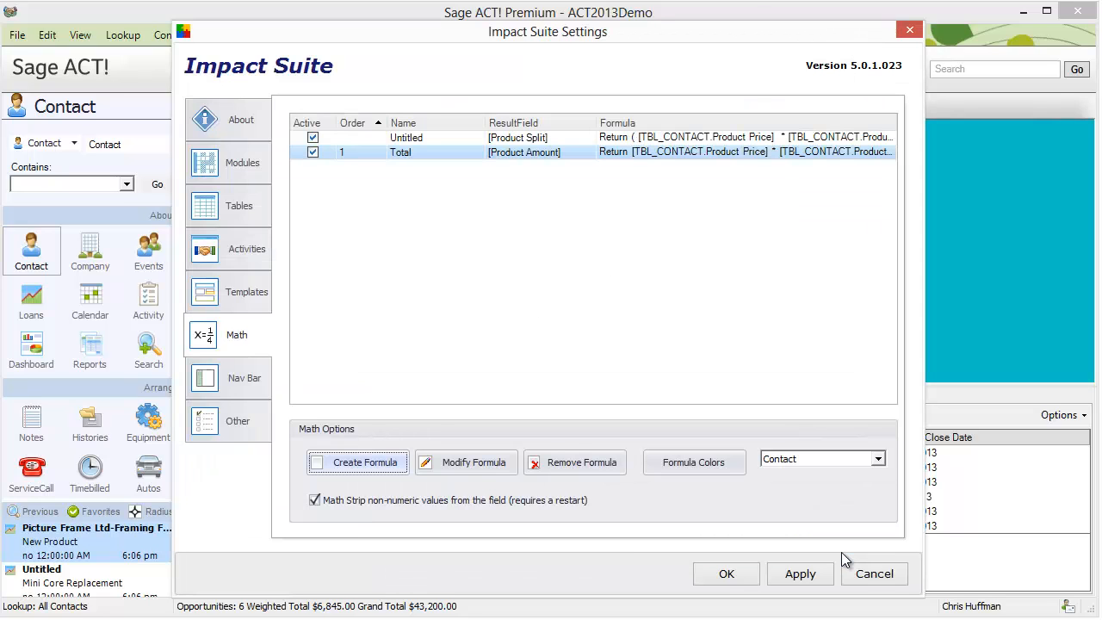
- Revisit the template and math settings, and show the navigation bar and geocoding options
click(247, 292)
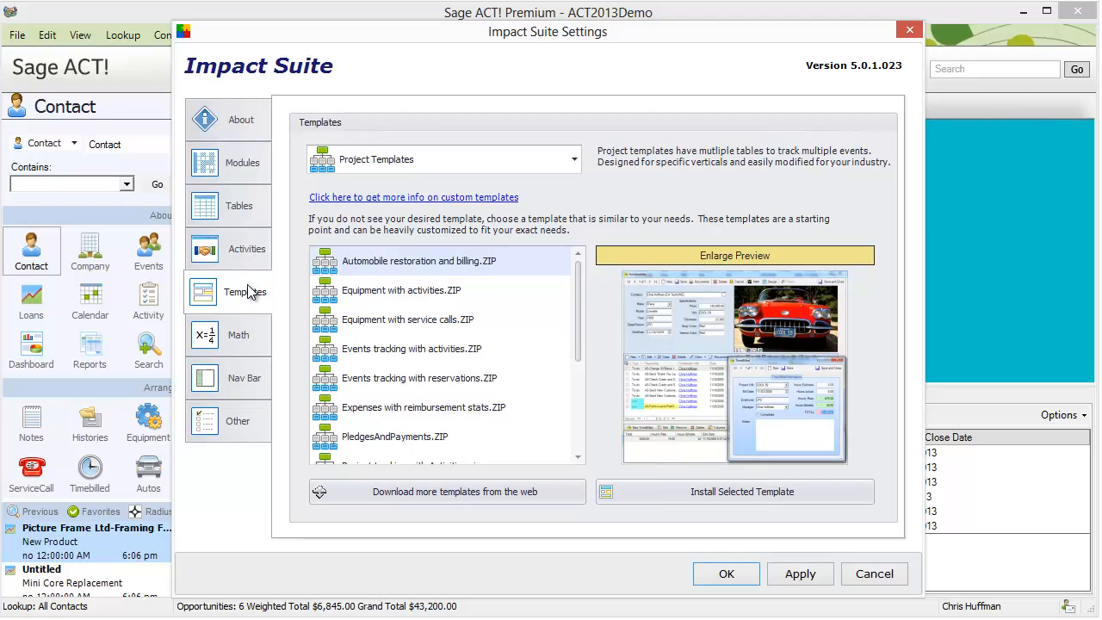
click(237, 336)
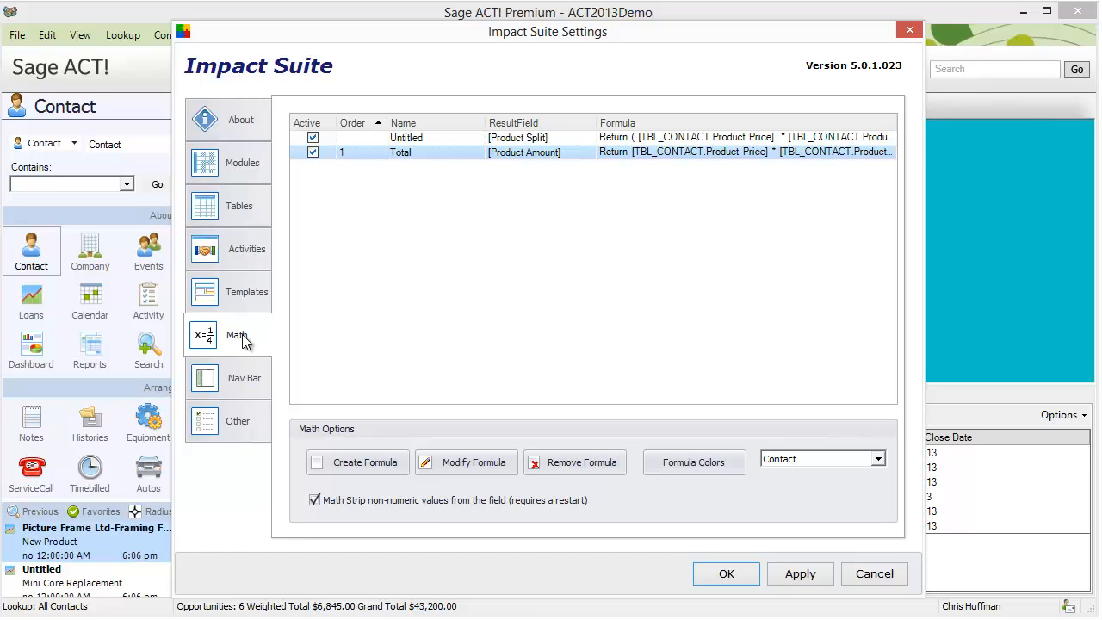
click(244, 387)
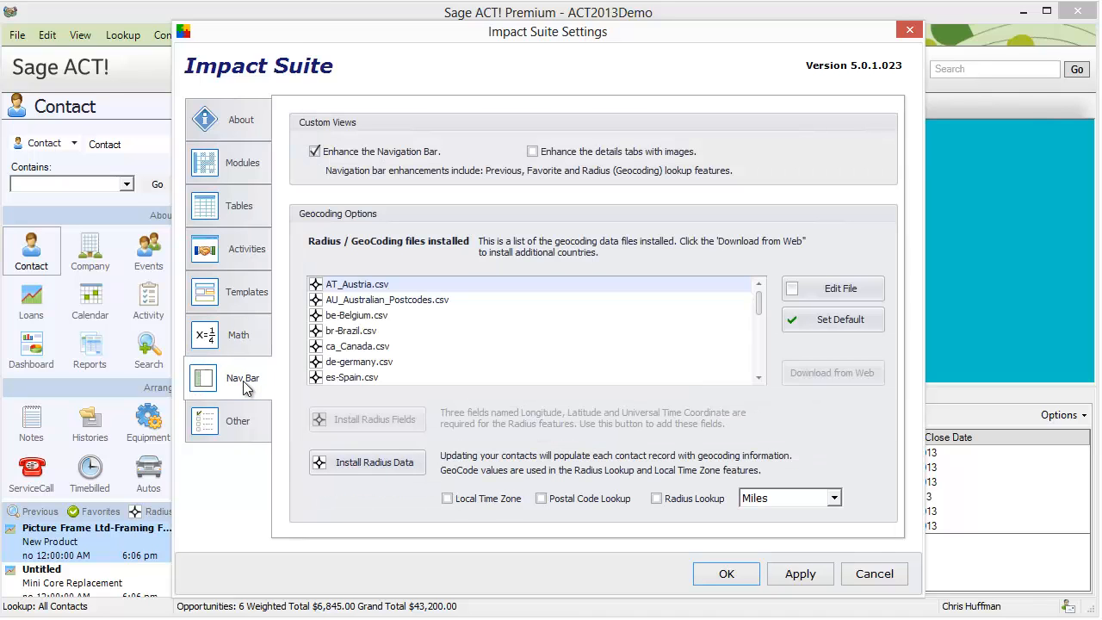
- Switch the navigation bar enhancement off and on again in the custom views settings
drag(312, 41, 404, 101)
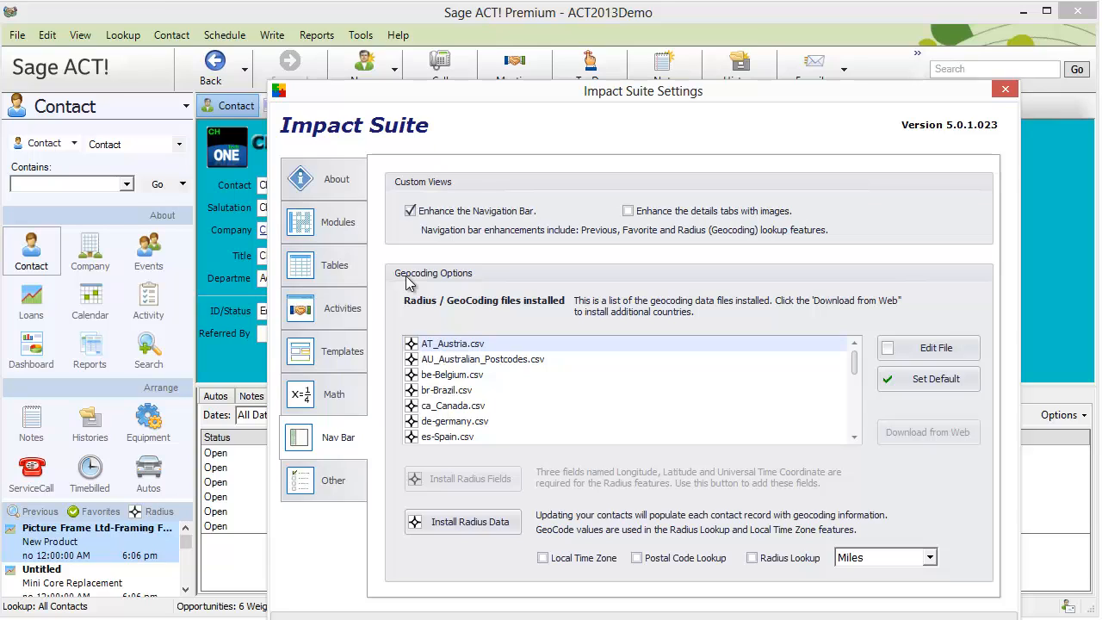
click(439, 212)
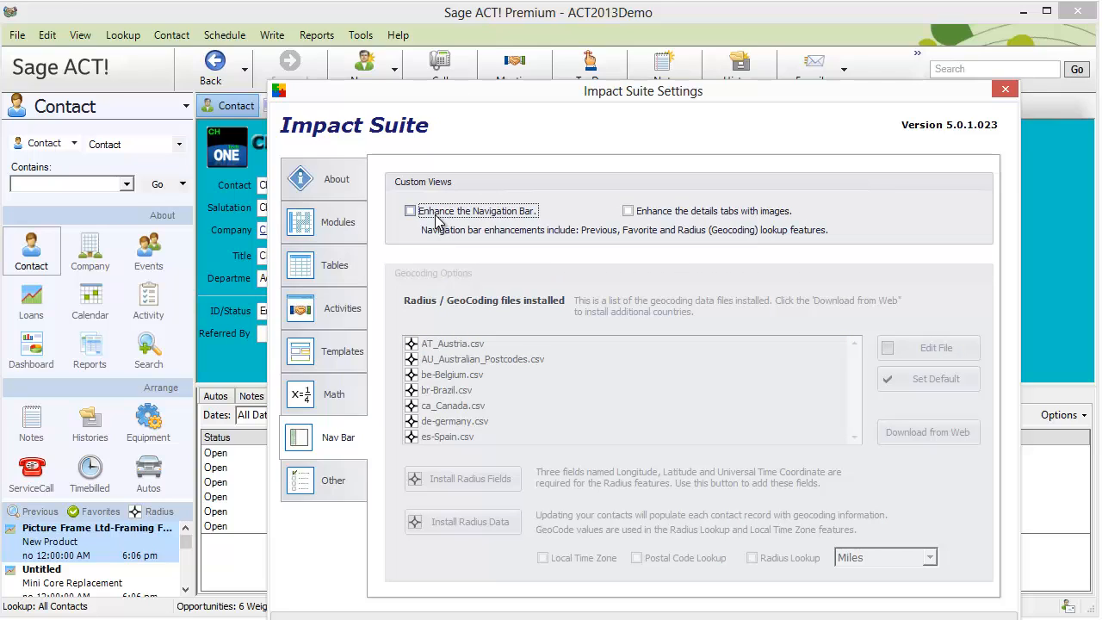
click(437, 212)
drag(465, 85, 458, 49)
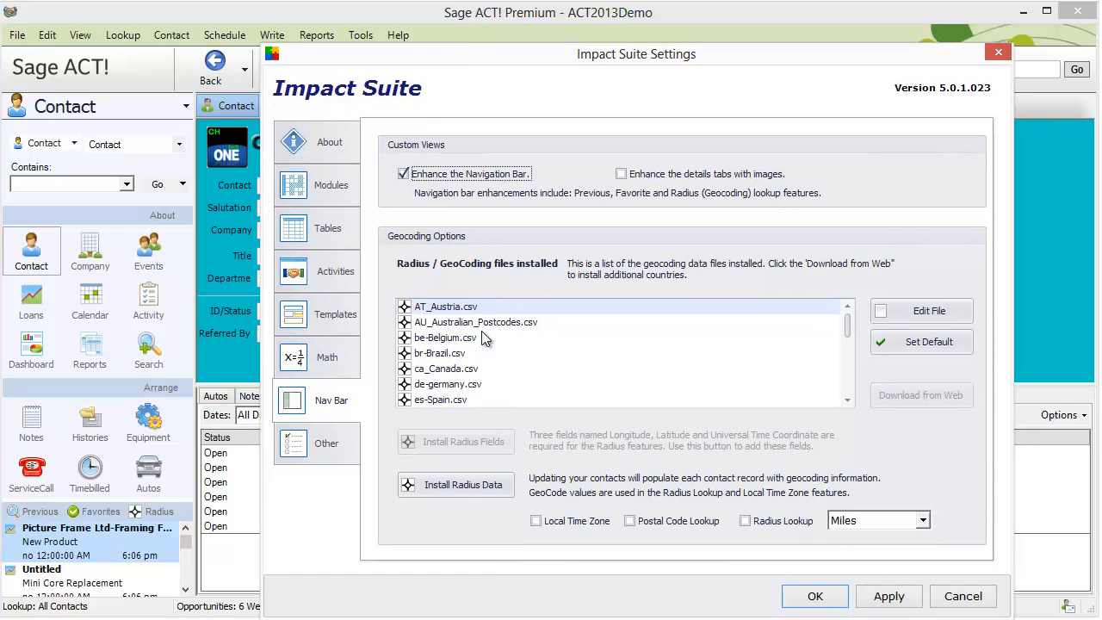
- Examine the remaining installed geocoding files, including the United States postcodes, and show the Other settings
click(847, 400)
click(846, 401)
click(847, 400)
click(847, 401)
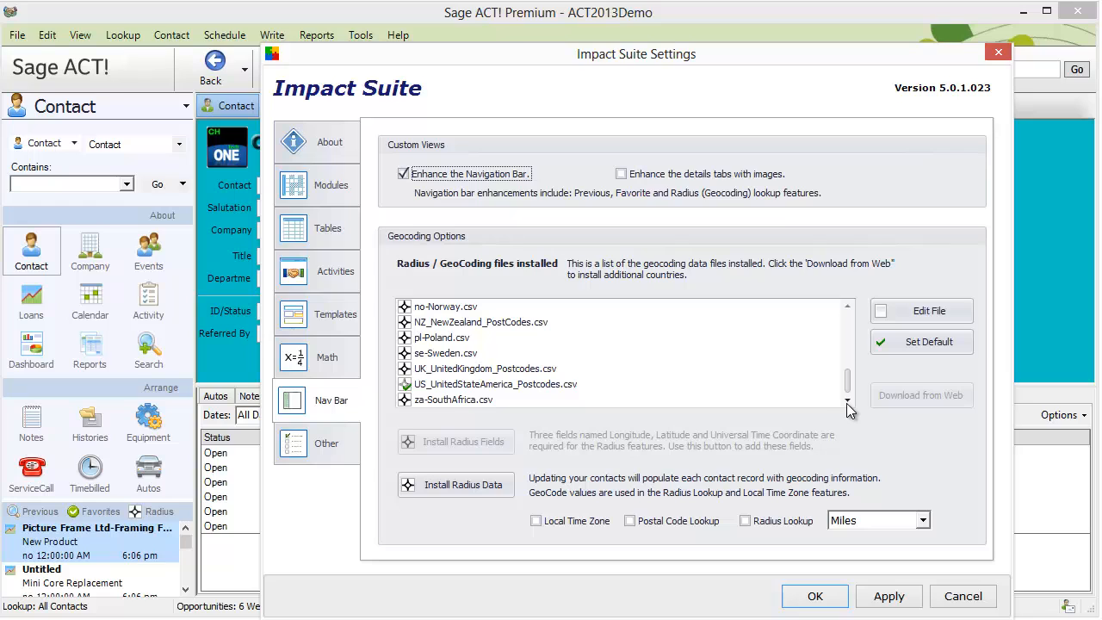
click(317, 460)
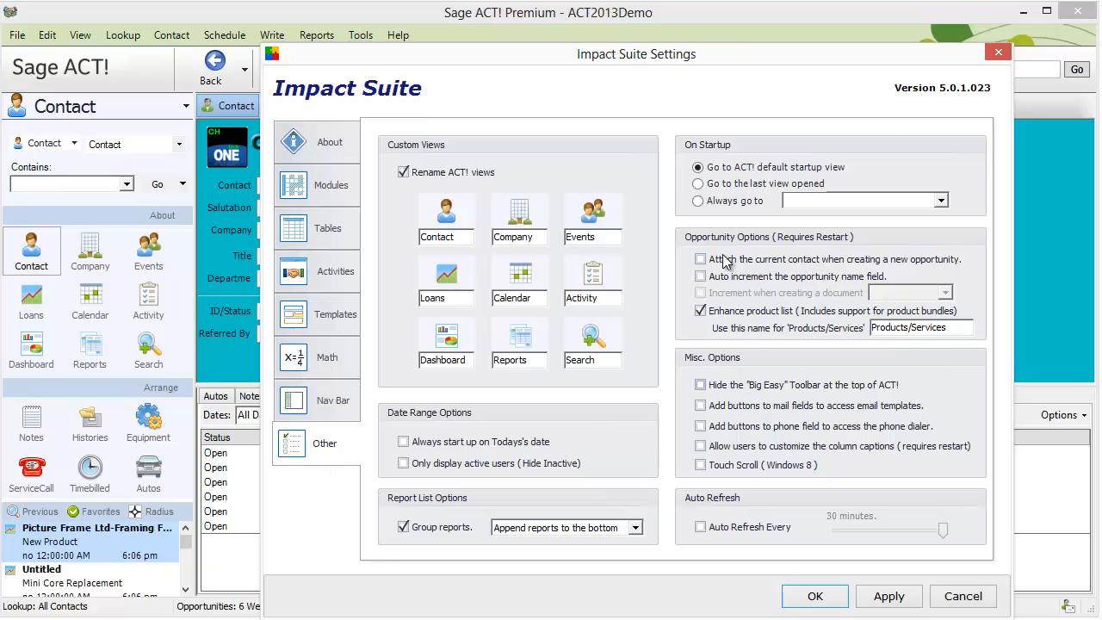
drag(742, 54, 724, 114)
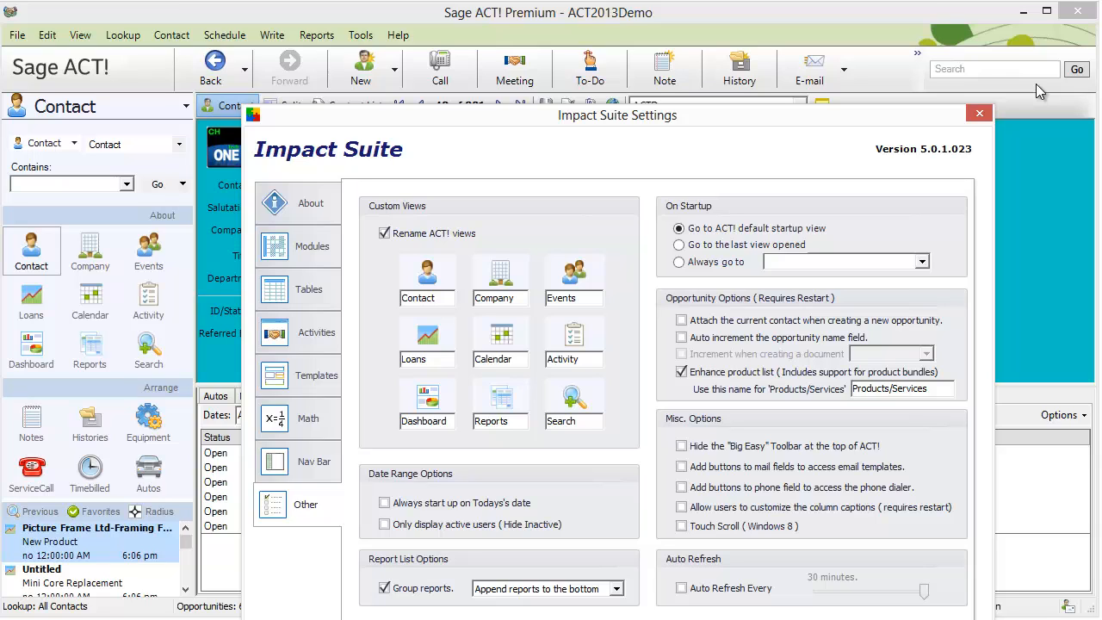
drag(676, 107, 617, 52)
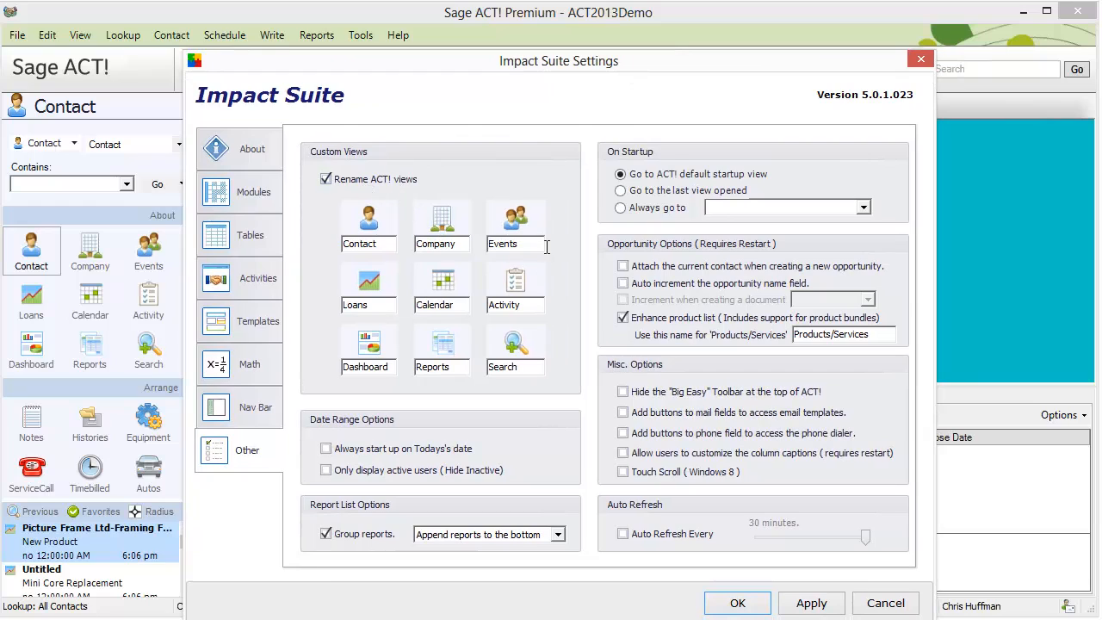
- Rename the Events custom view as Groups
double_click(513, 243)
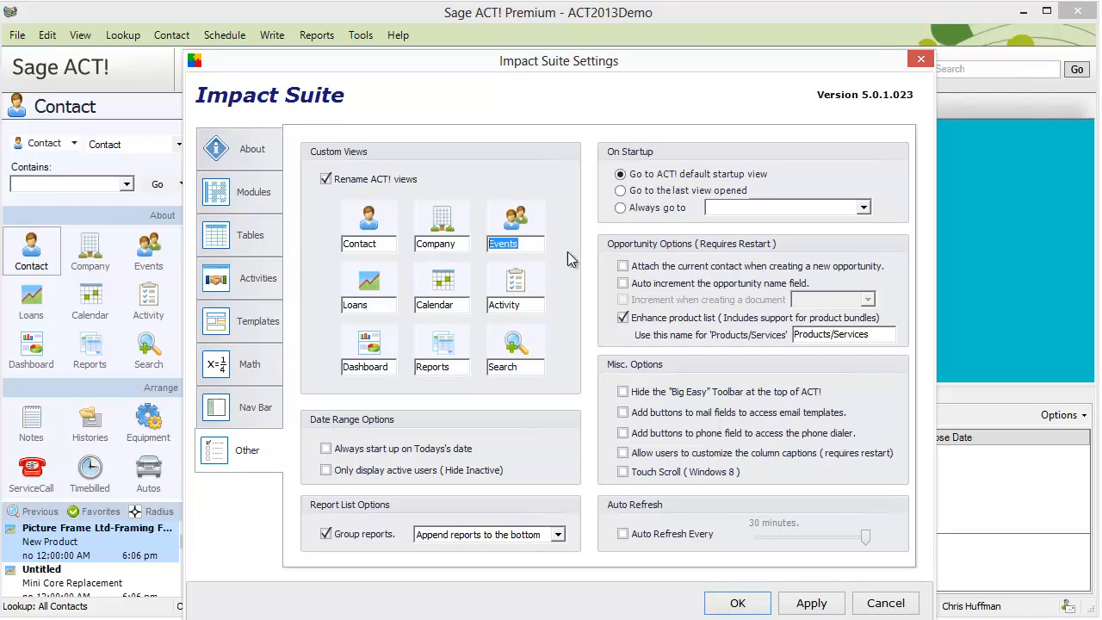
key(Delete)
text(Groups)
- Try another name for the Loans custom view, and enter Loans as its name again
key(Tab)
text(Opportun)
key(BackSpace)
key(BackSpace)
key(BackSpace)
key(BackSpace)
key(BackSpace)
key(BackSpace)
key(BackSpace)
key(BackSpace)
text(Laon)
key(BackSpace)
key(BackSpace)
key(BackSpace)
text(oans)
- Restore the name Events for the custom view called Groups, and save the Impact Suite settings
click(490, 245)
double_click(490, 244)
key(BackSpace)
text(Events)
click(738, 602)
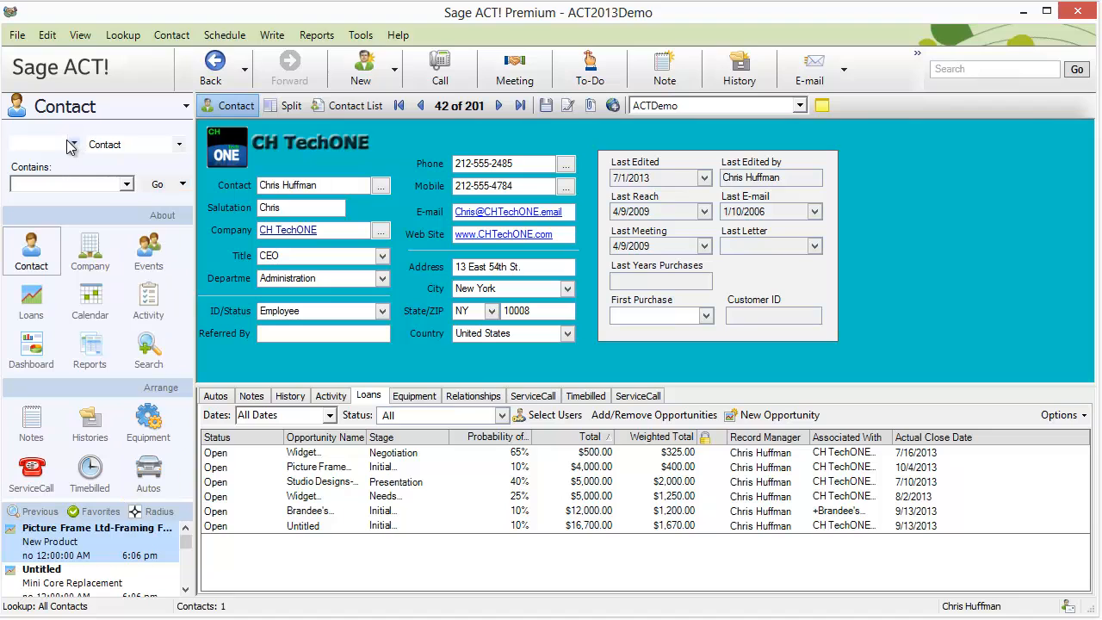
- Visit the calendar and return to the contact view, and try to look up a contact by surname
click(90, 302)
click(31, 252)
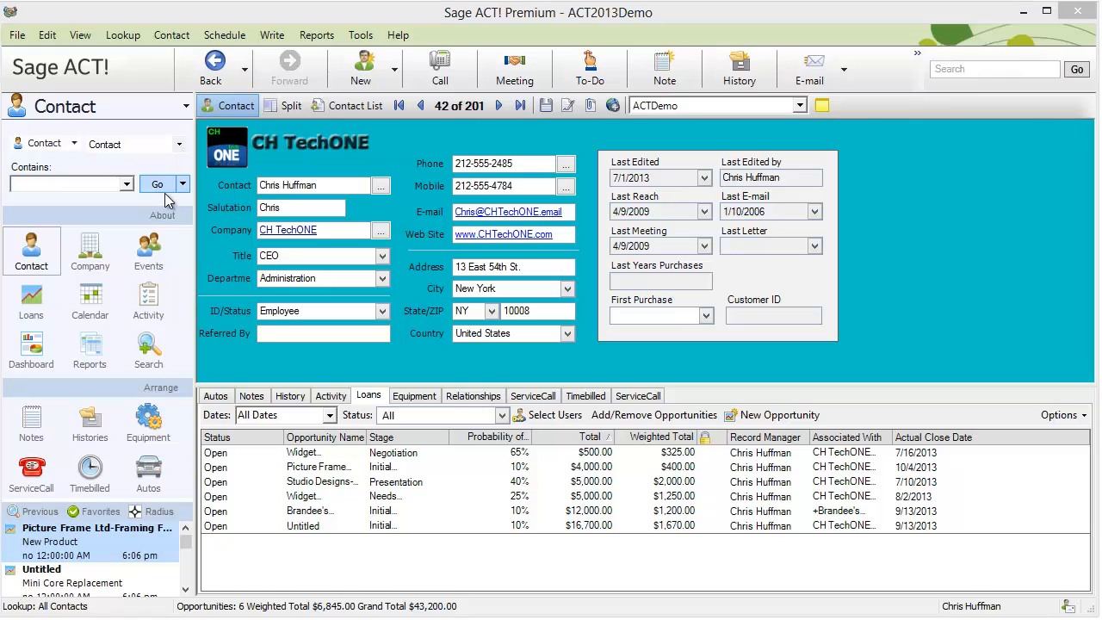
click(326, 259)
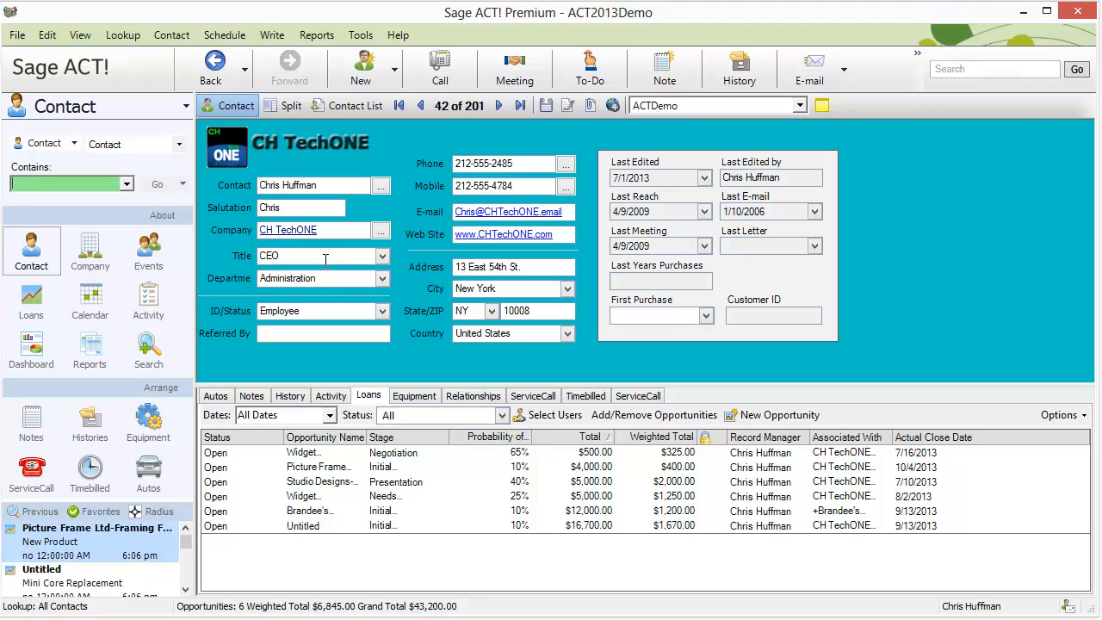
text(hufman)
key(Return)
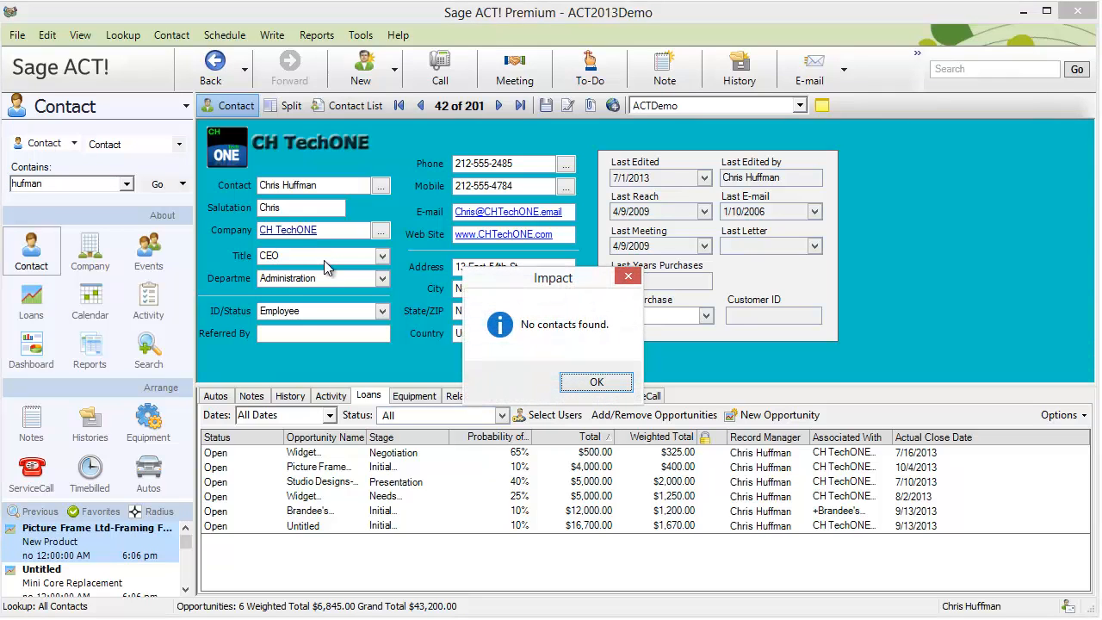
key(Return)
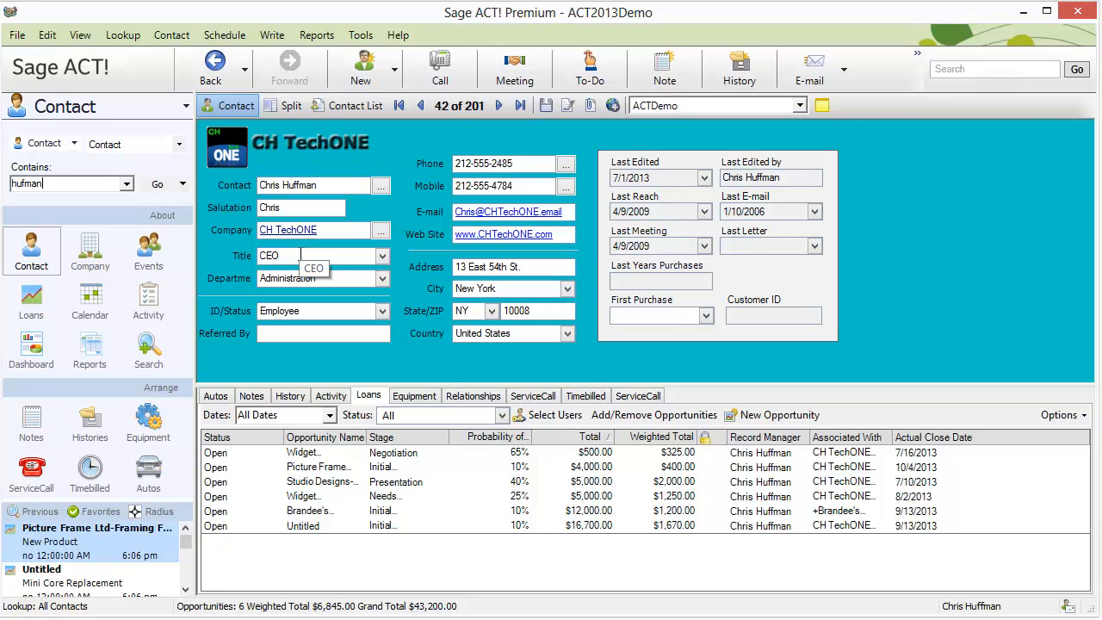
- Clear the contact lookup text and enter the corrected spelling of the contact's surname
key(Tab)
key(Delete)
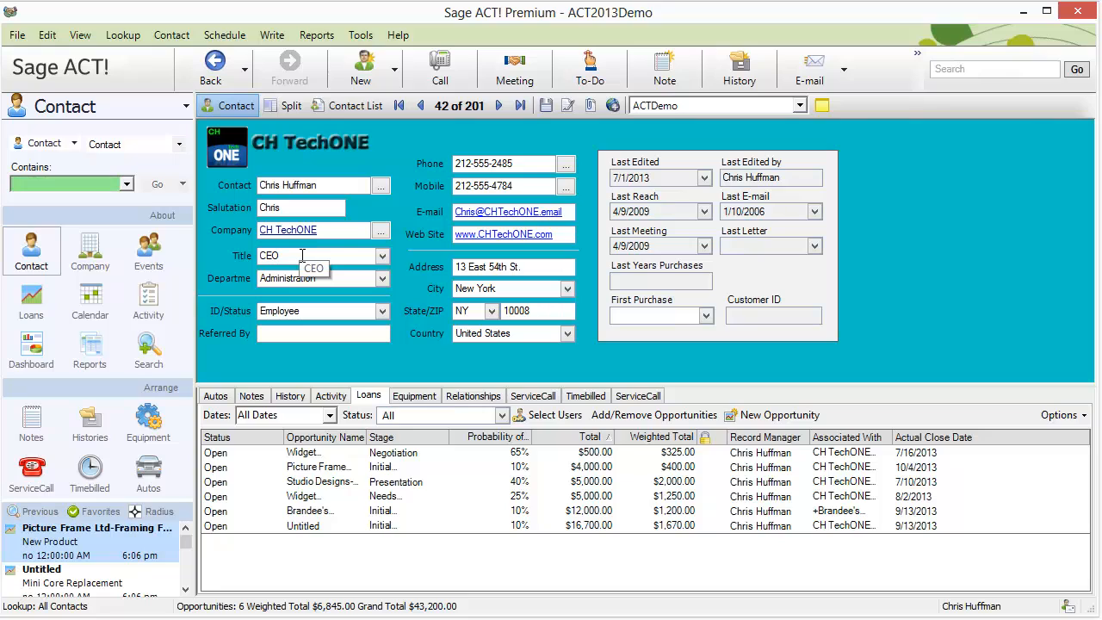
click(301, 257)
text(huffman)
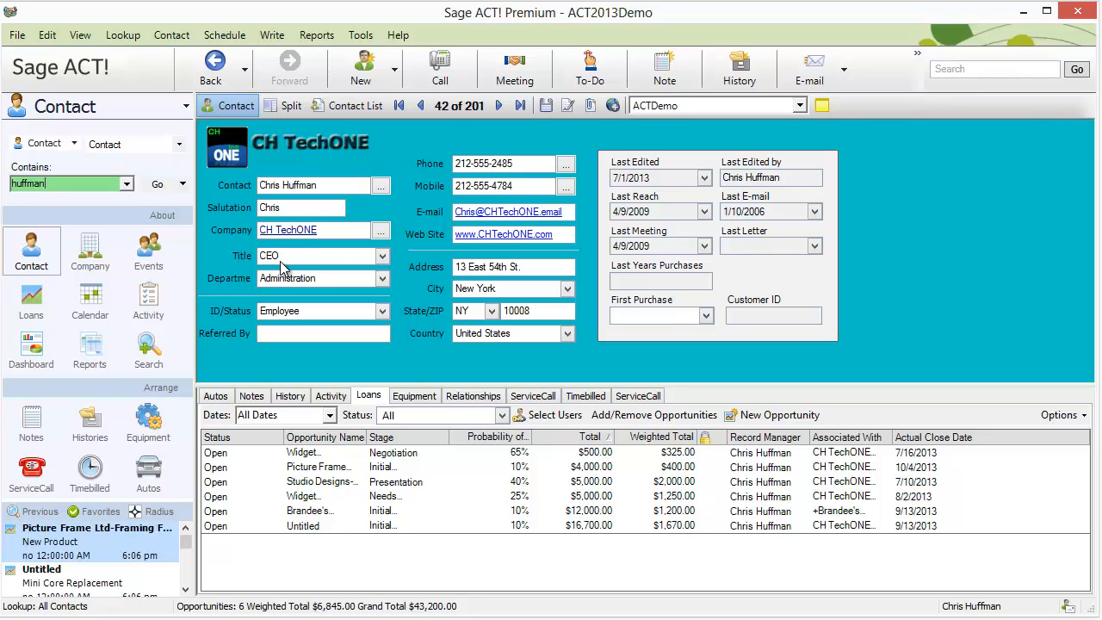
- Visit the calendar and contact views, and list the histories for All Dates
click(89, 315)
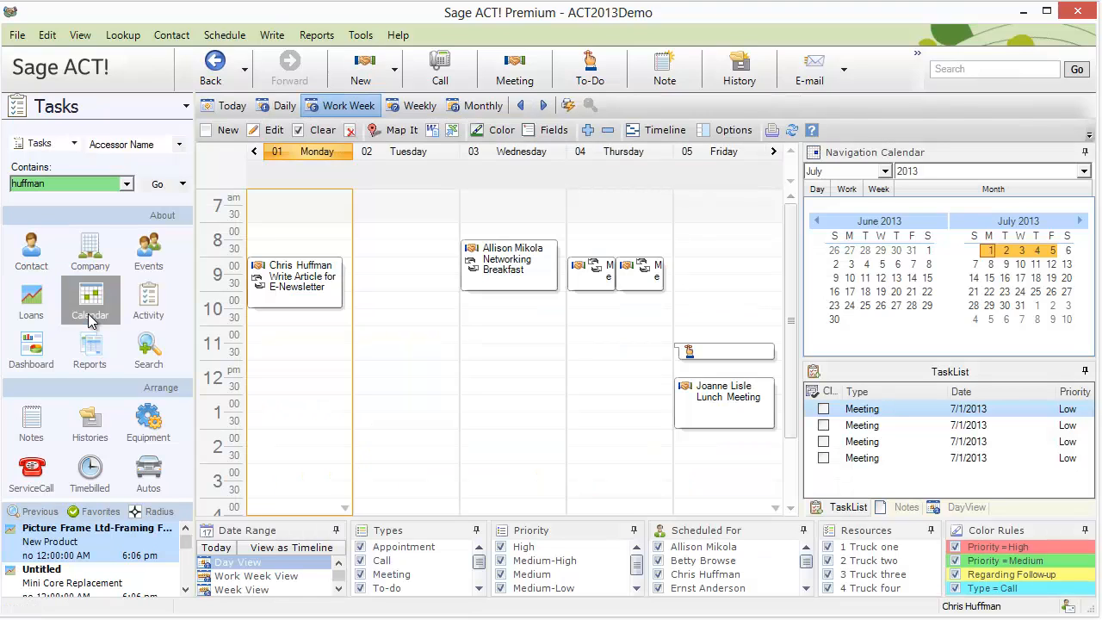
click(33, 251)
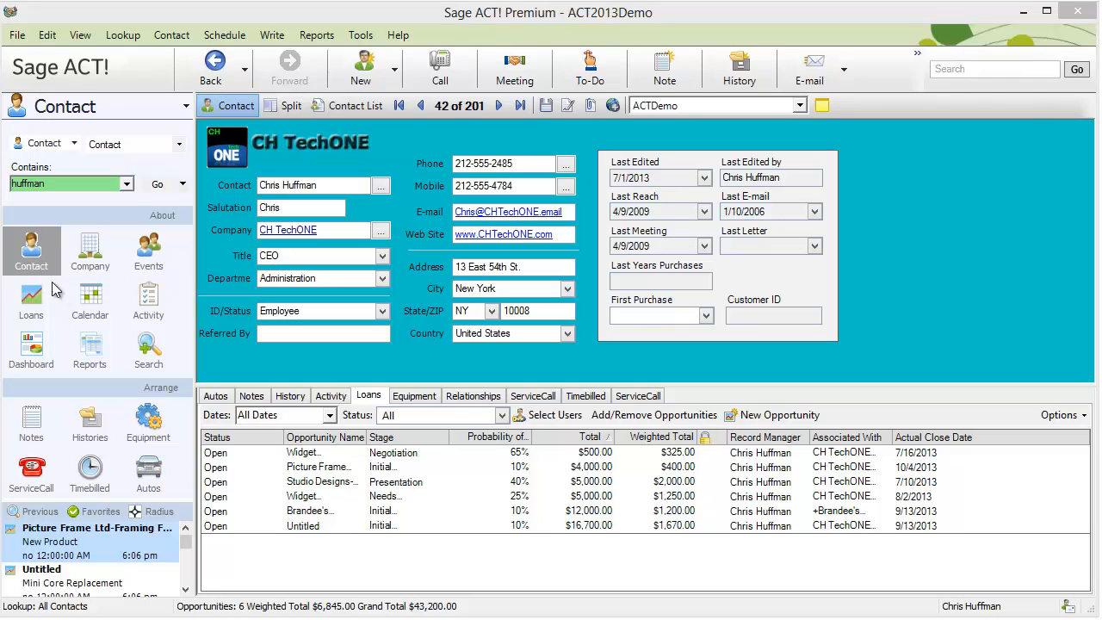
click(109, 427)
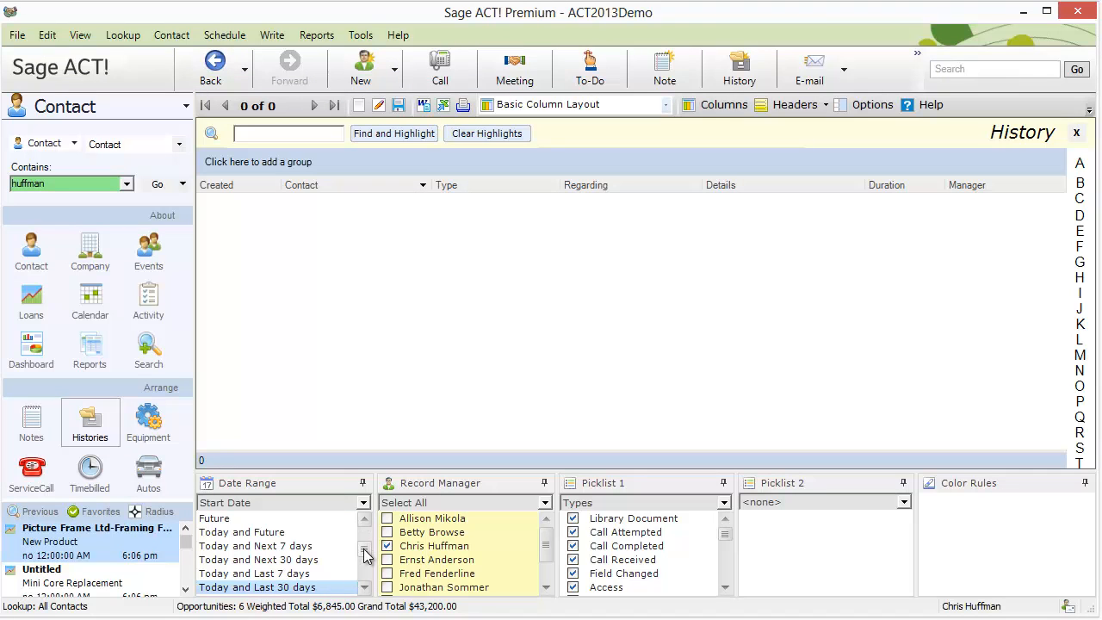
drag(364, 555, 336, 514)
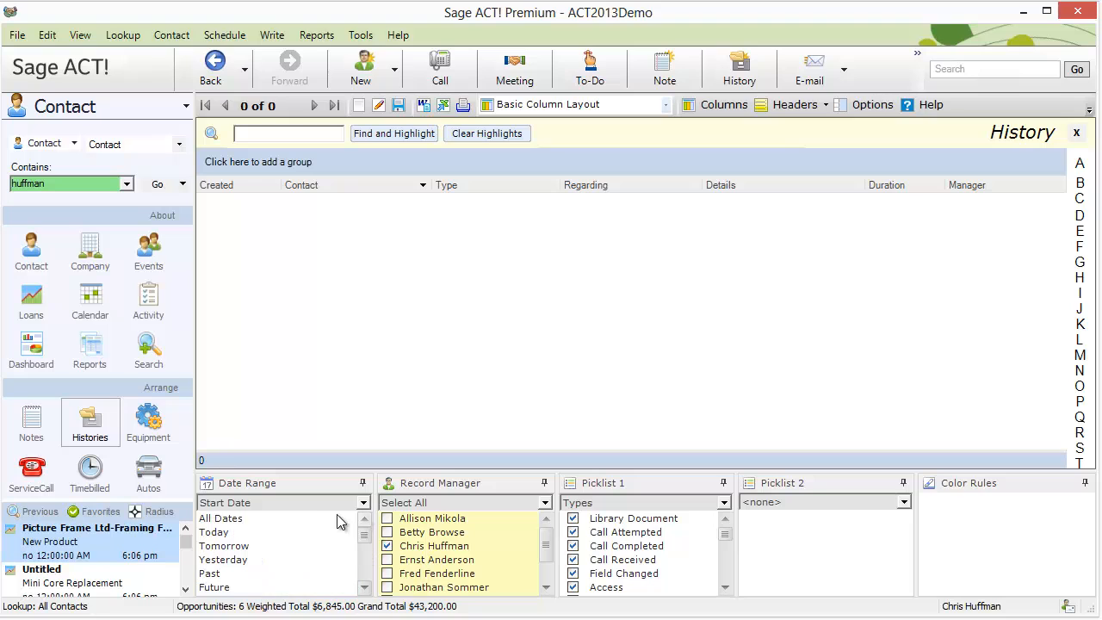
click(250, 517)
click(594, 401)
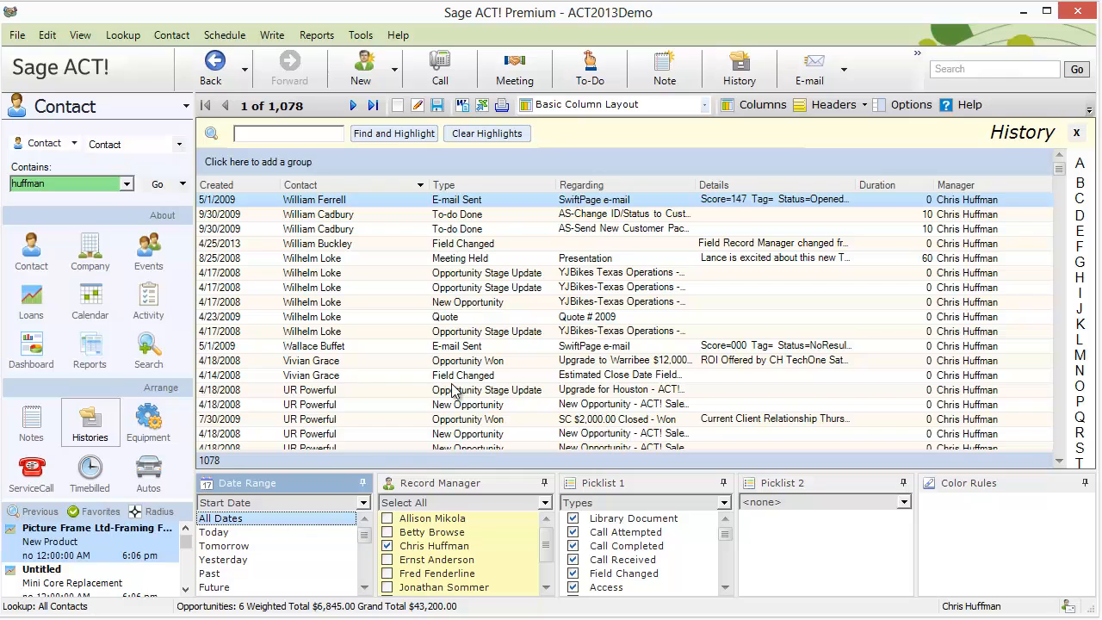
- Open the Dodge Challenger record from the Autos table and highlight its Make value
click(148, 472)
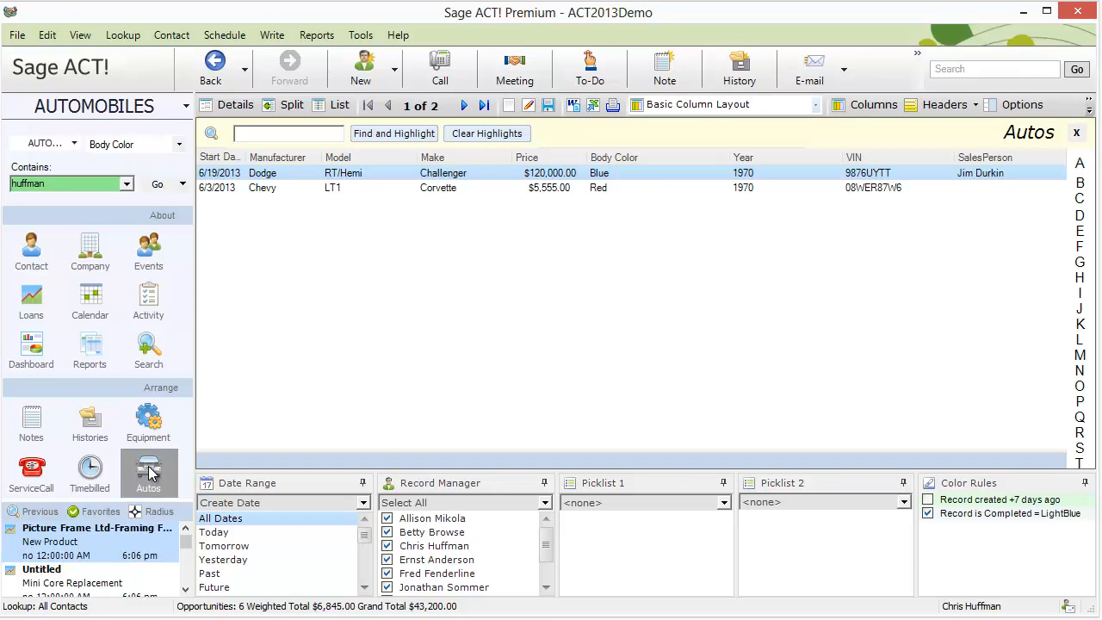
click(452, 193)
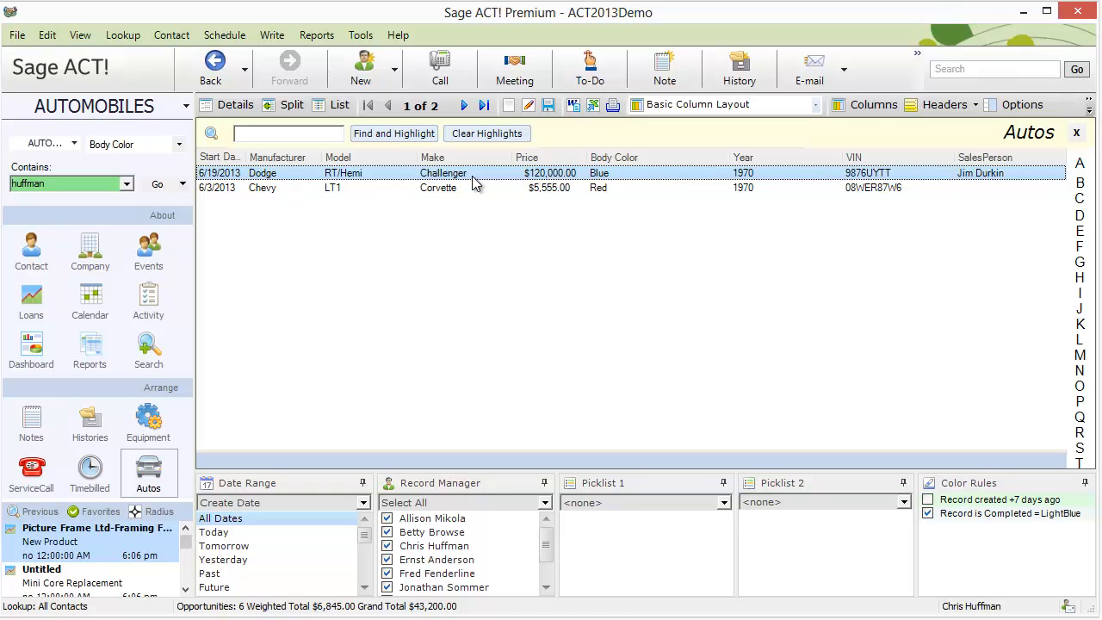
double_click(473, 176)
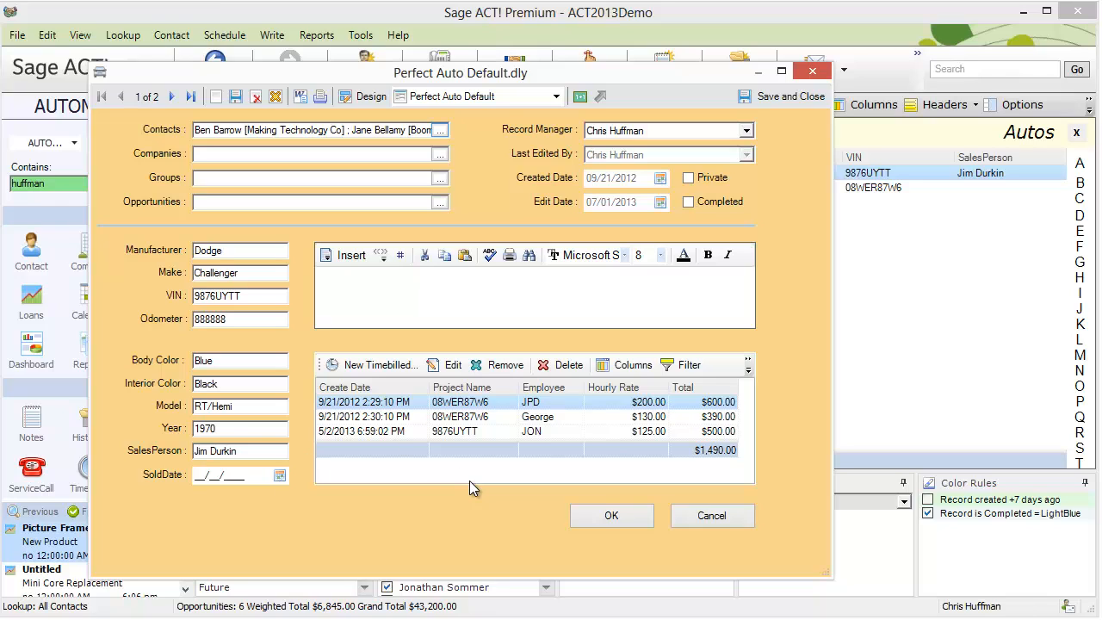
double_click(196, 272)
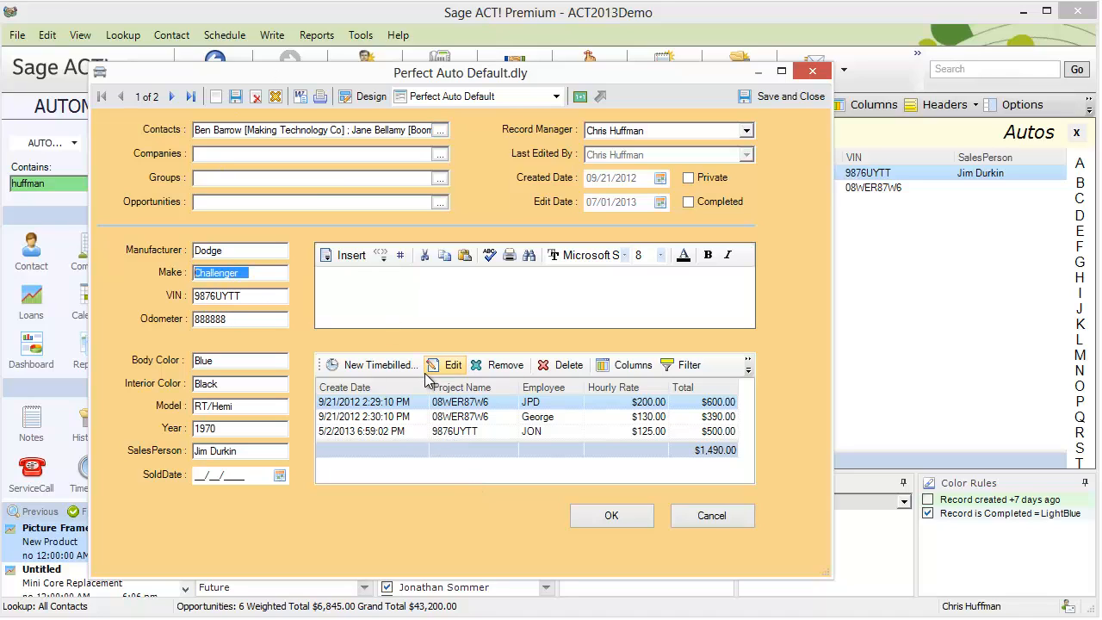
- Go through the auto's timebilled entries, select the 5/2/2013 entry, and close the record with its changes accepted
click(417, 409)
key(Down)
key(Down)
key(Down)
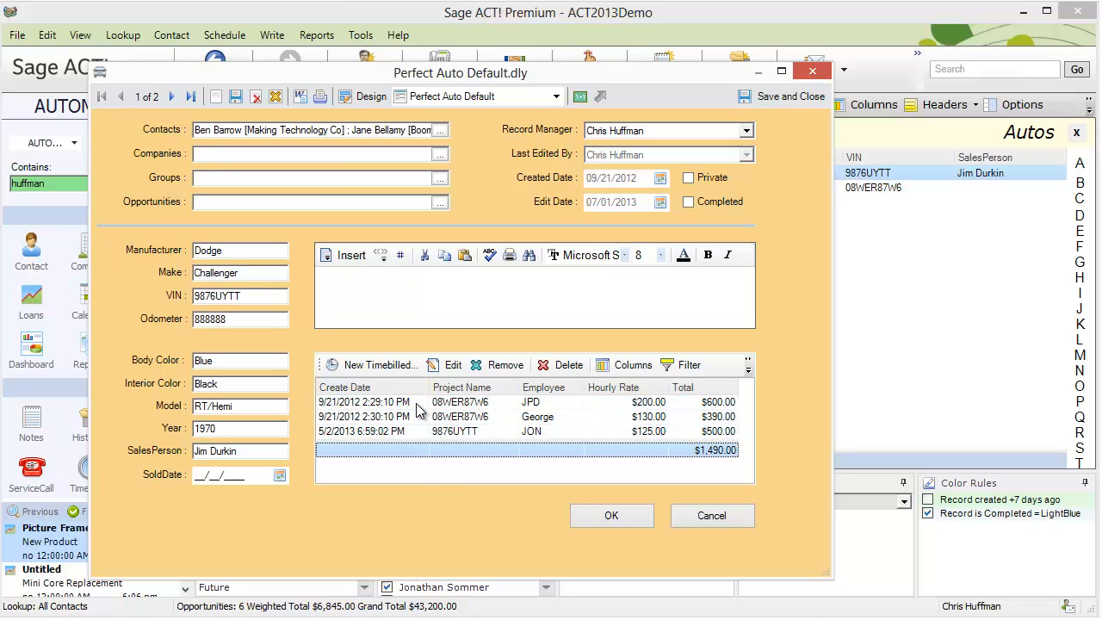
key(Up)
key(Up)
key(Up)
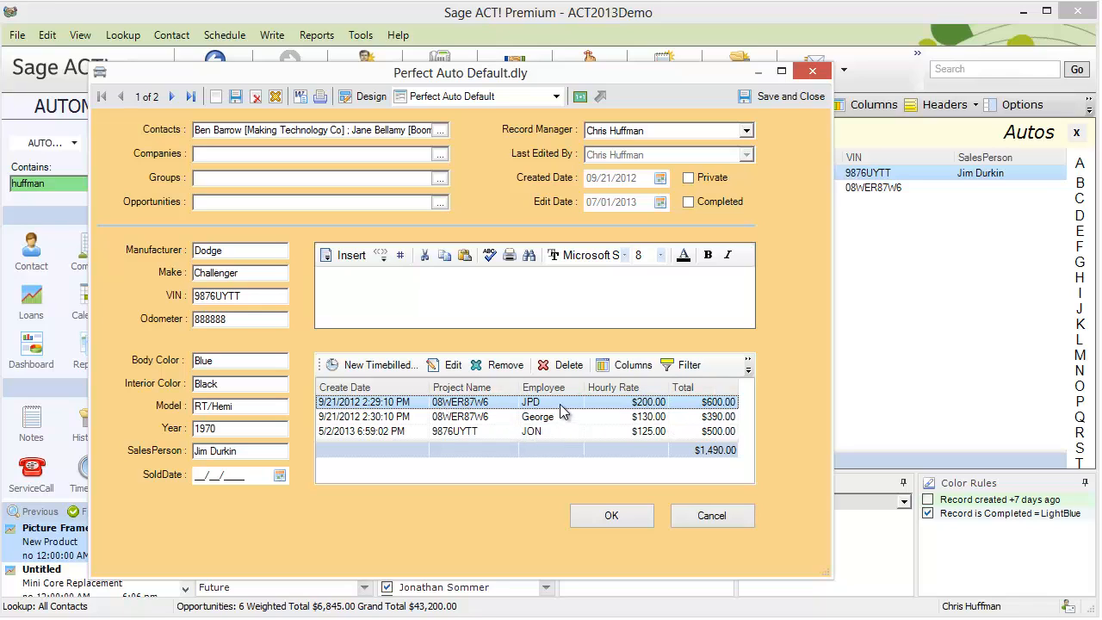
click(550, 431)
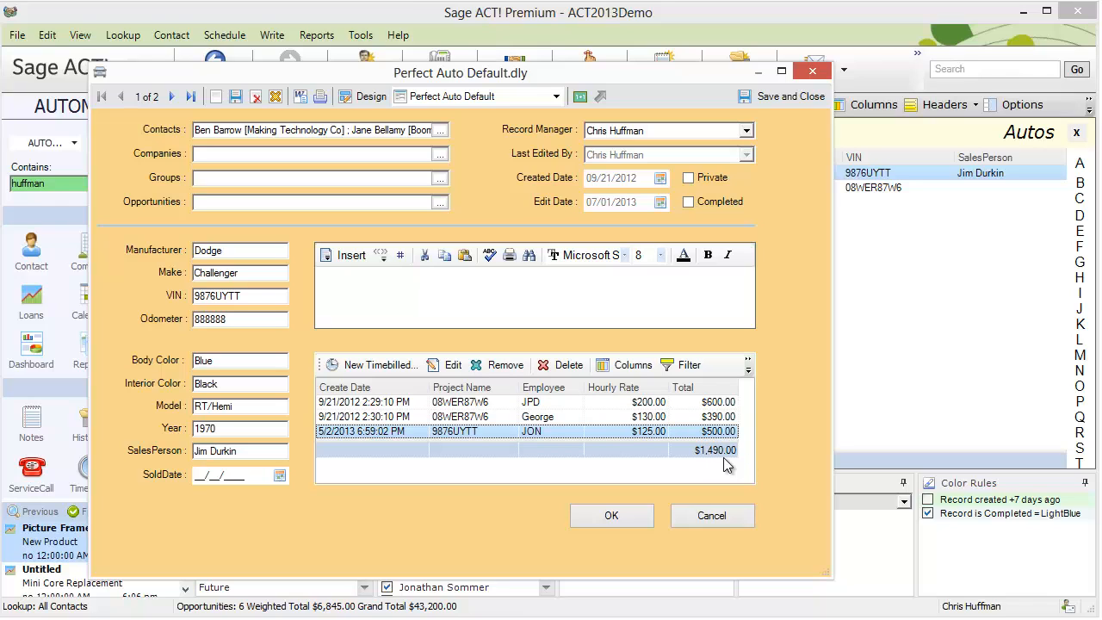
click(612, 515)
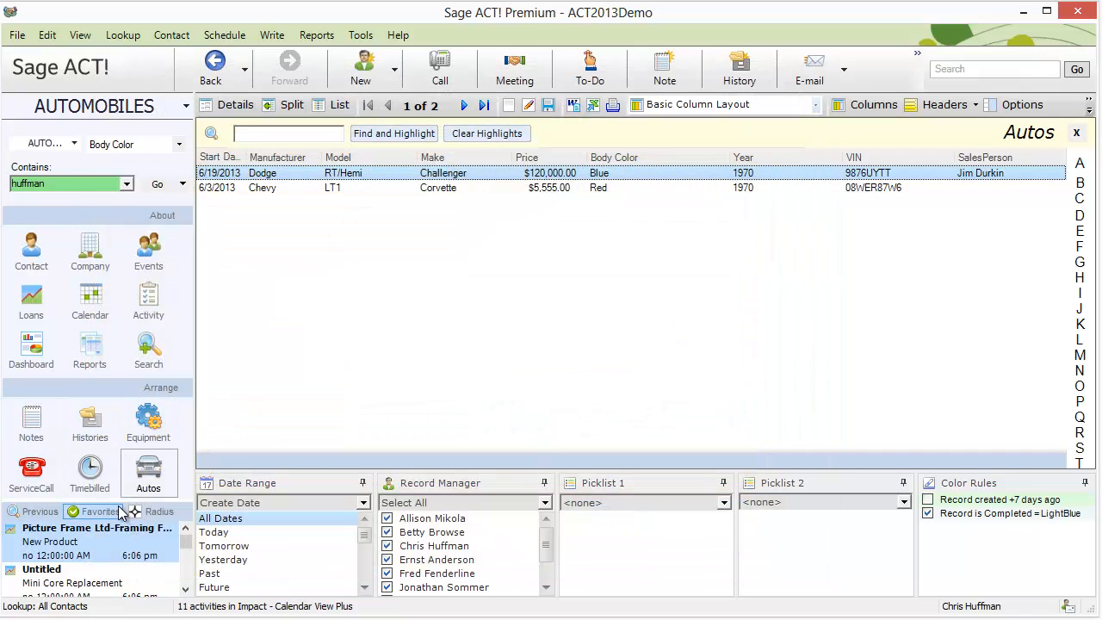
- Enlarge the list of previous records and open the CH TechONE assistant's contact record from it
drag(116, 501, 118, 449)
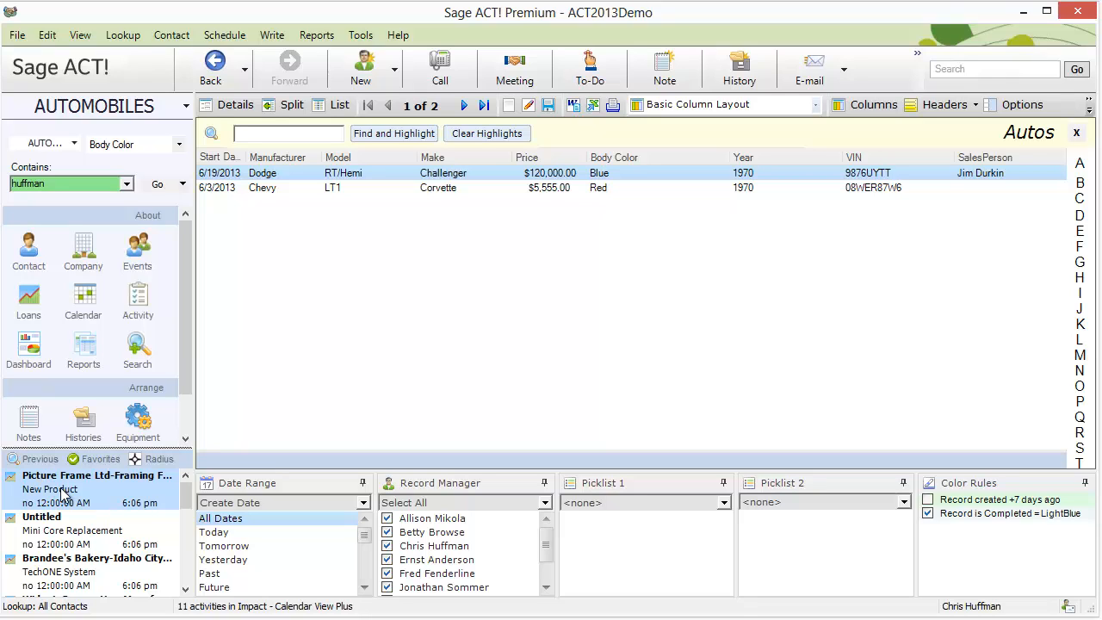
click(187, 578)
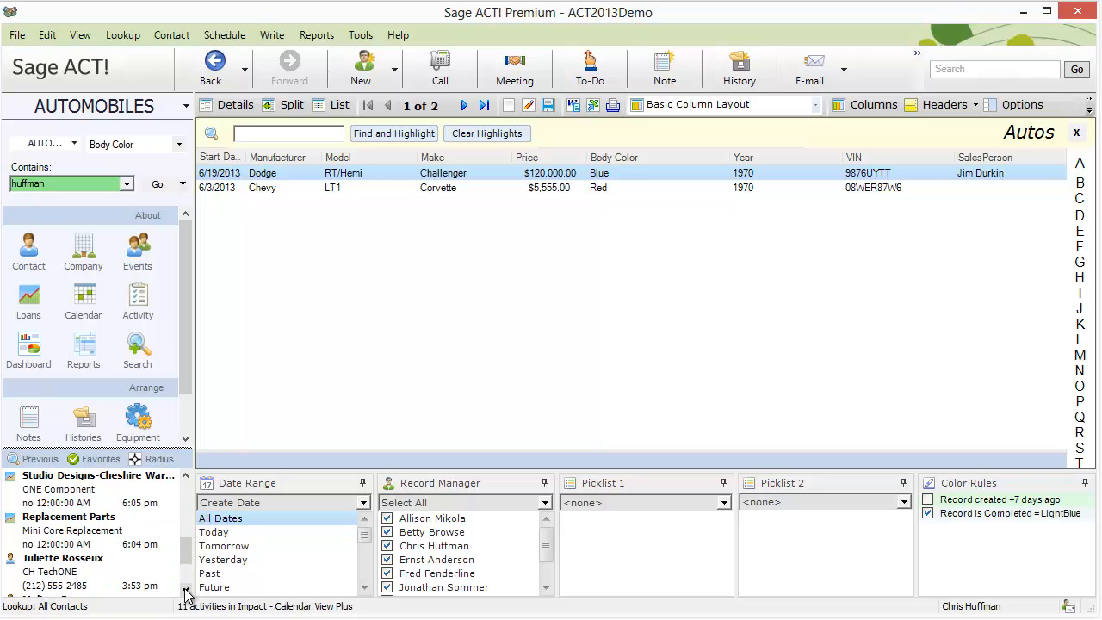
click(186, 590)
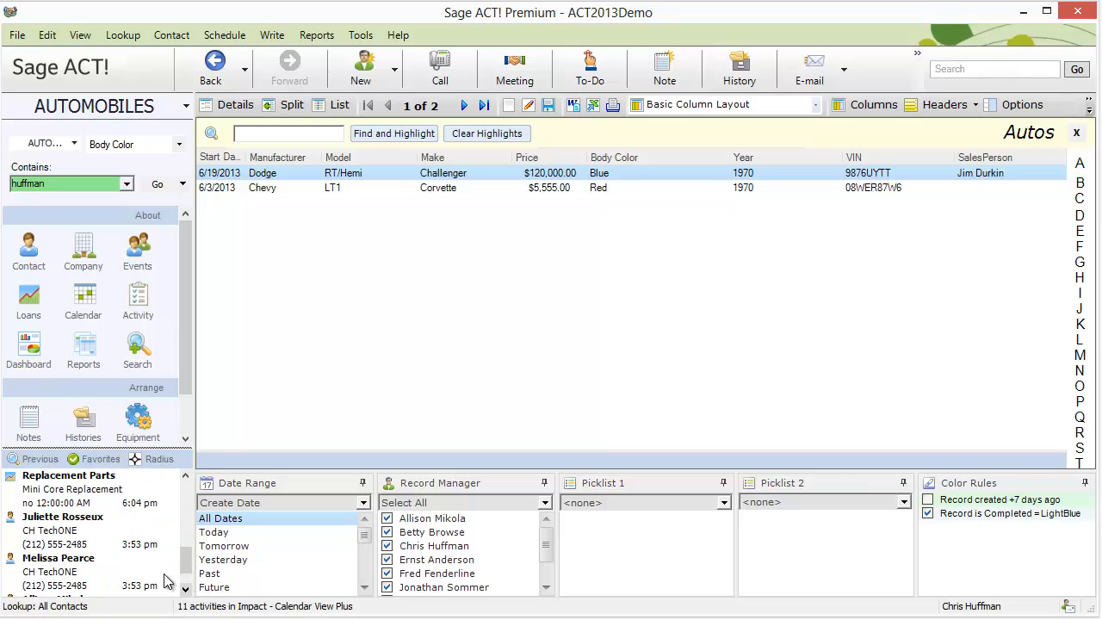
click(129, 543)
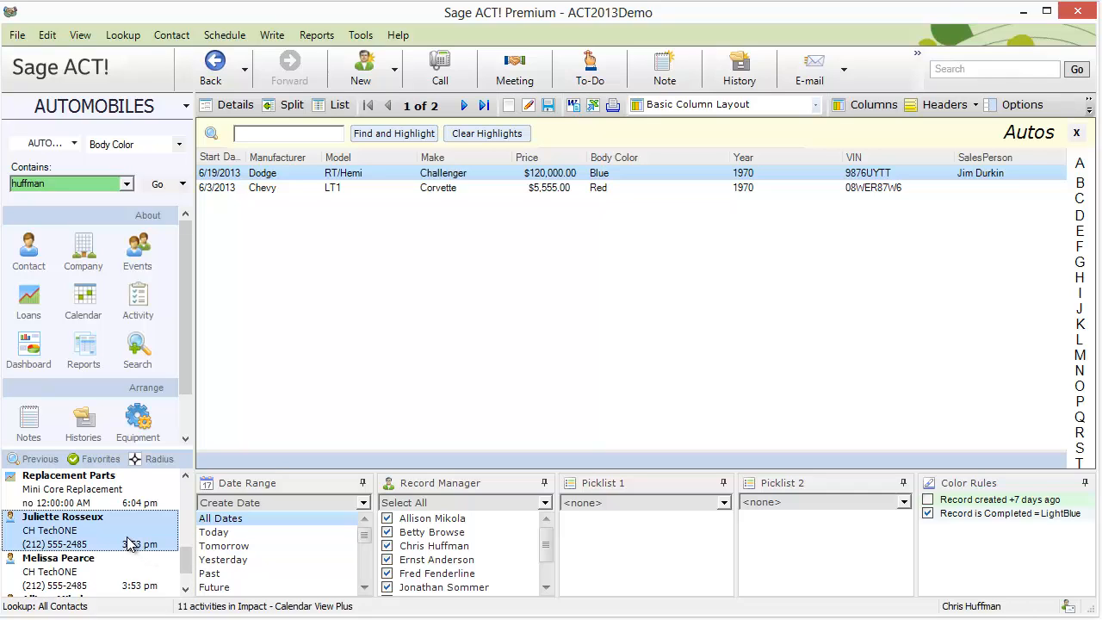
click(111, 585)
double_click(109, 580)
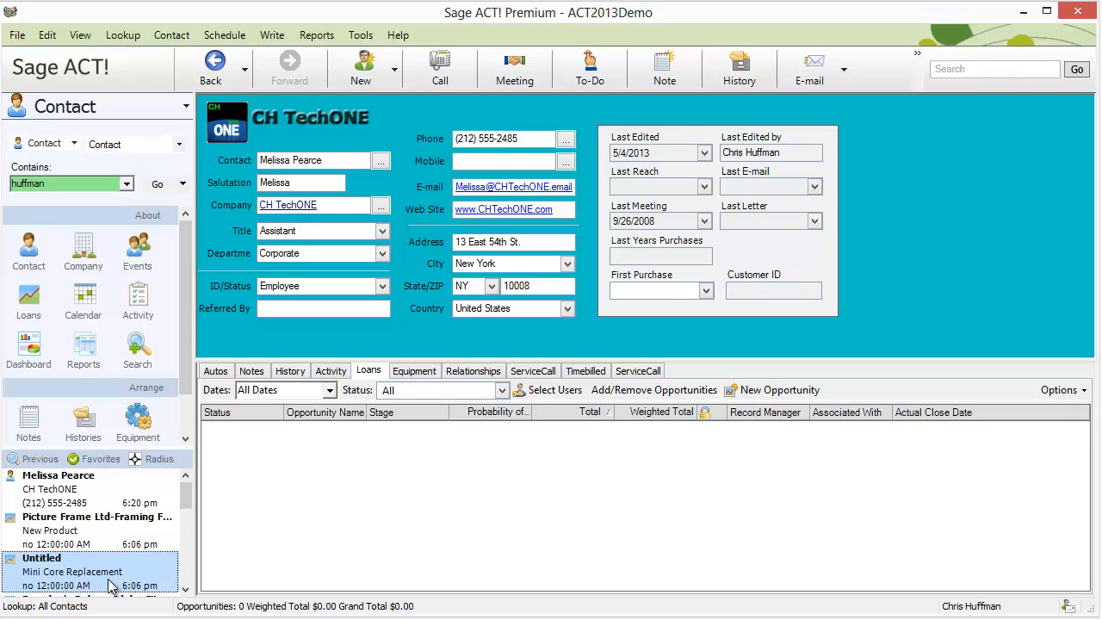
- Open the Picture Frame Ltd-Framing Facility opportunity from the previous records and add it to the favorites
click(82, 536)
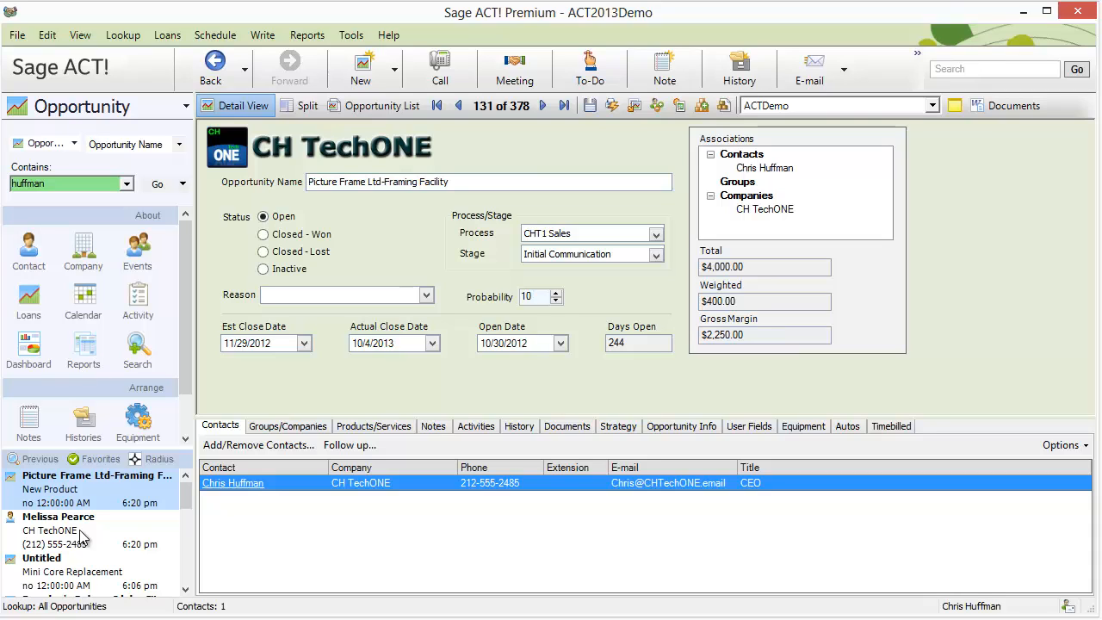
right_click(95, 501)
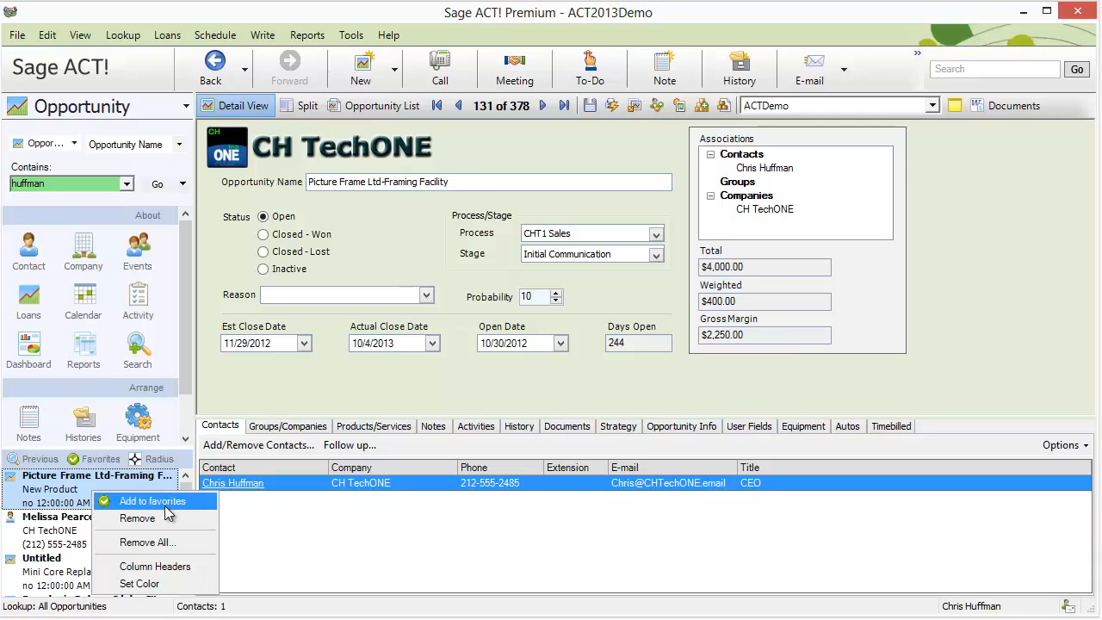
click(91, 459)
click(28, 459)
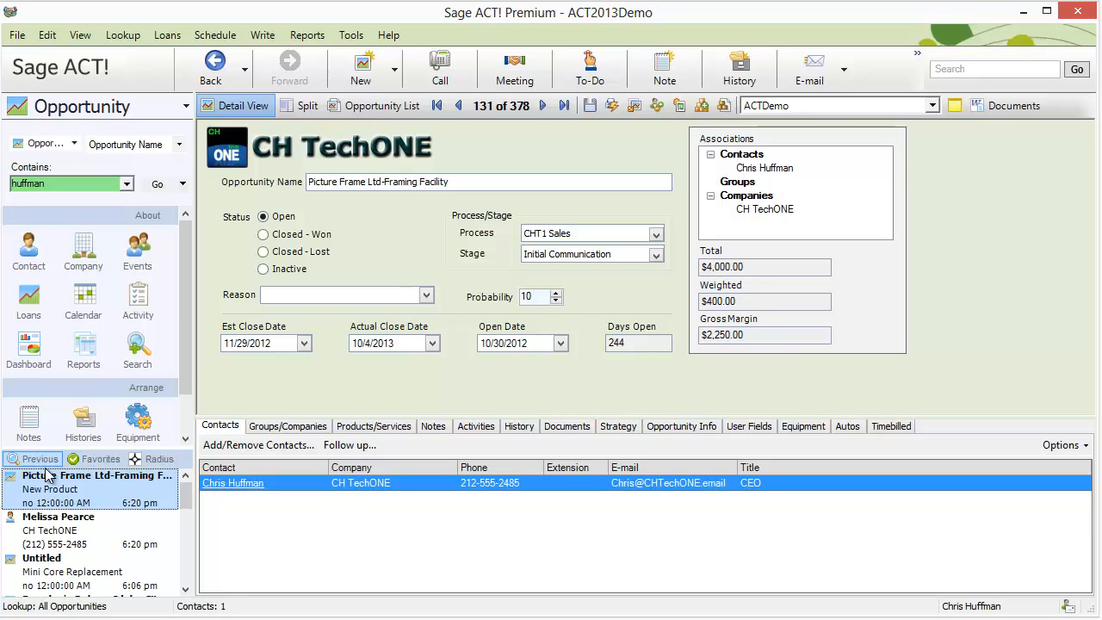
right_click(65, 492)
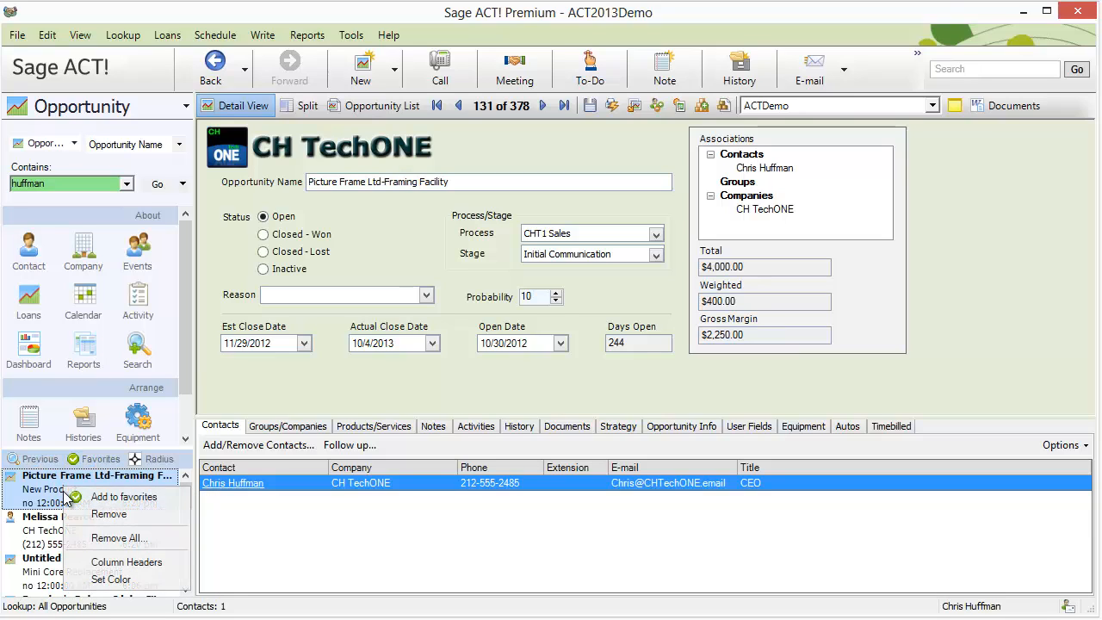
click(108, 498)
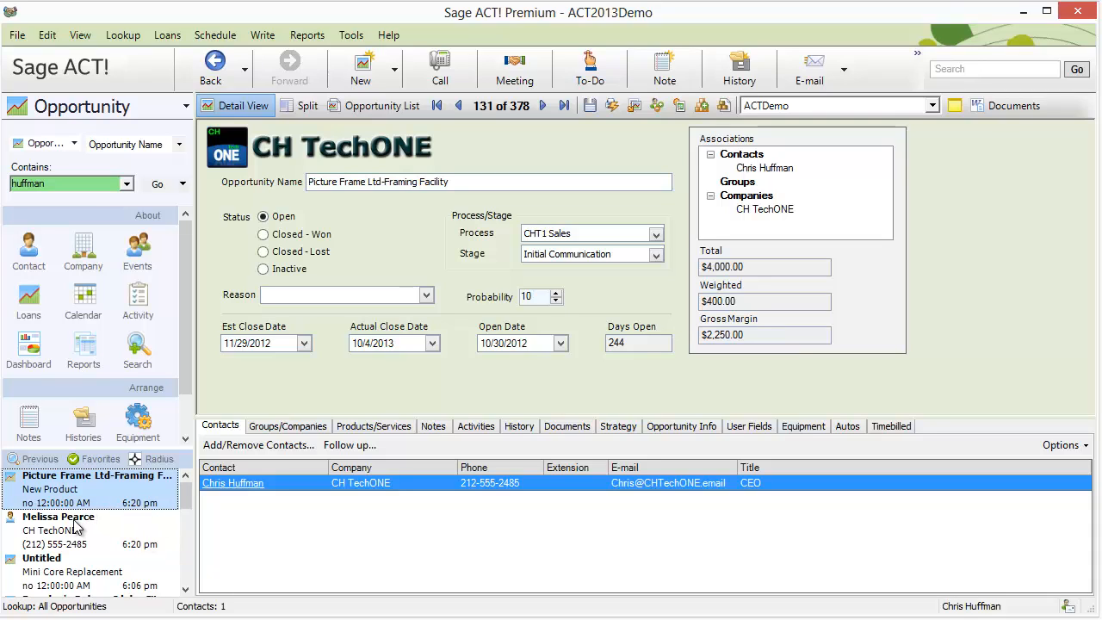
- Add the contact records of the CH TechONE assistant and CFO to the favorites from the previous records list
click(76, 527)
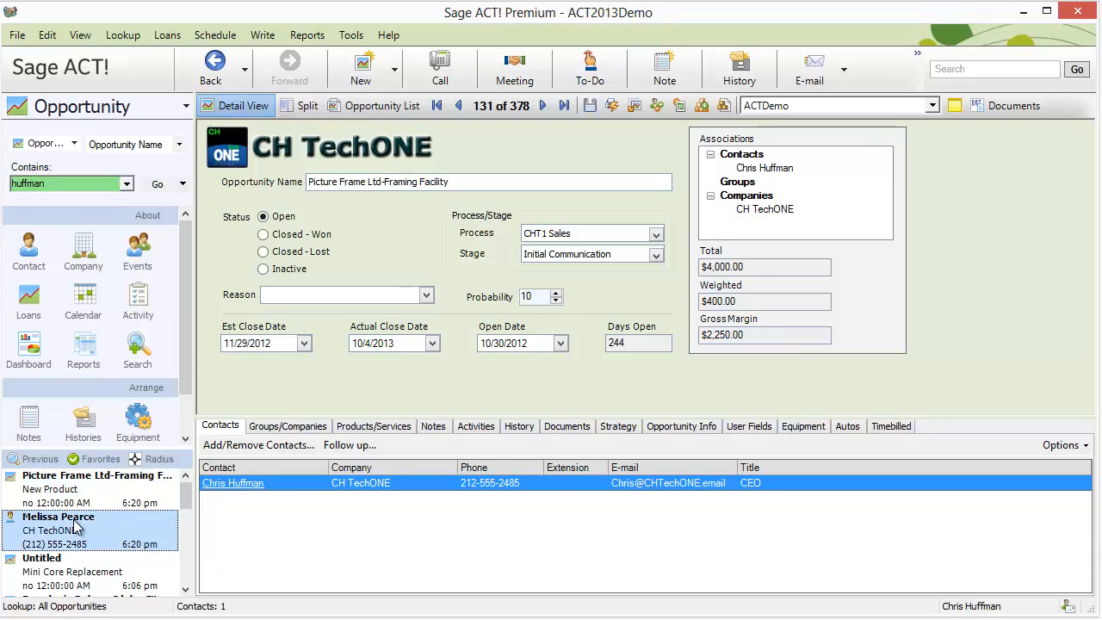
right_click(76, 527)
click(101, 528)
click(186, 570)
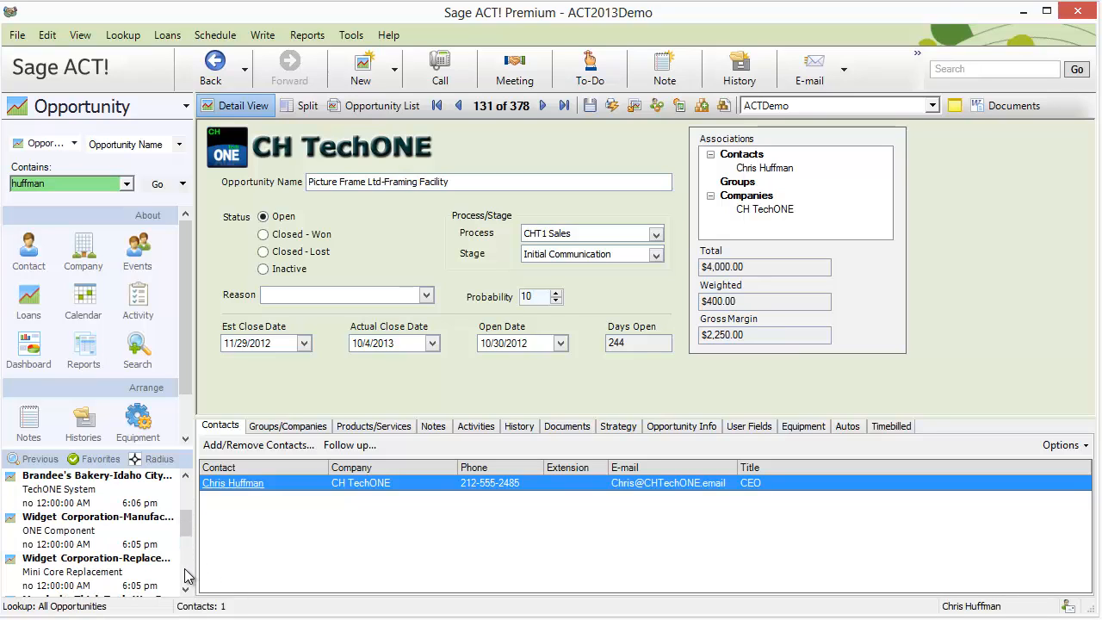
click(185, 570)
drag(186, 555, 190, 582)
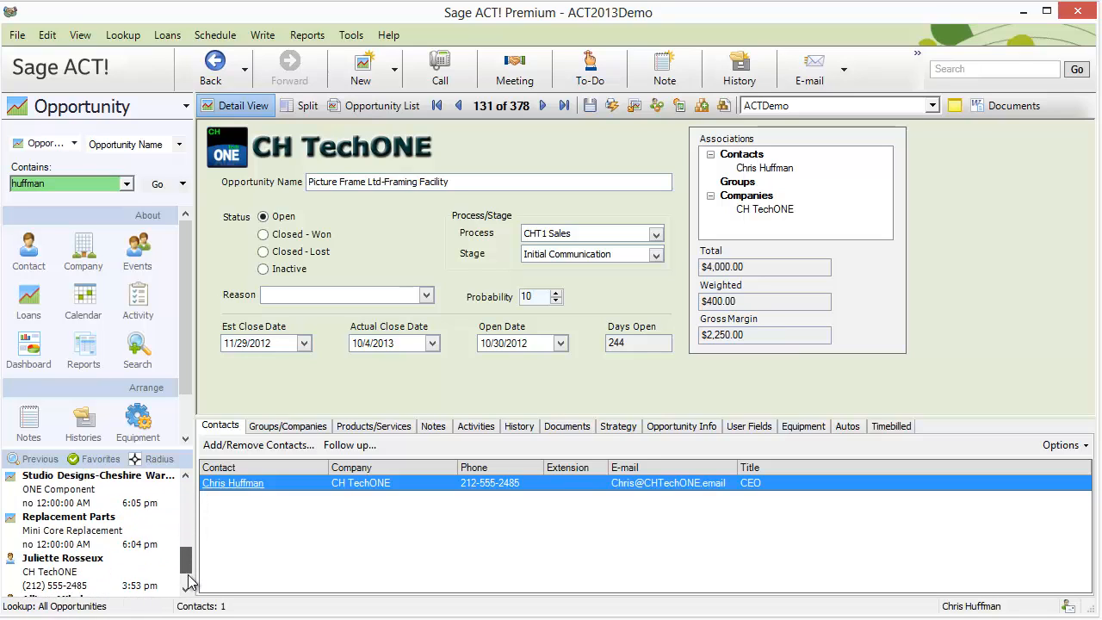
right_click(76, 549)
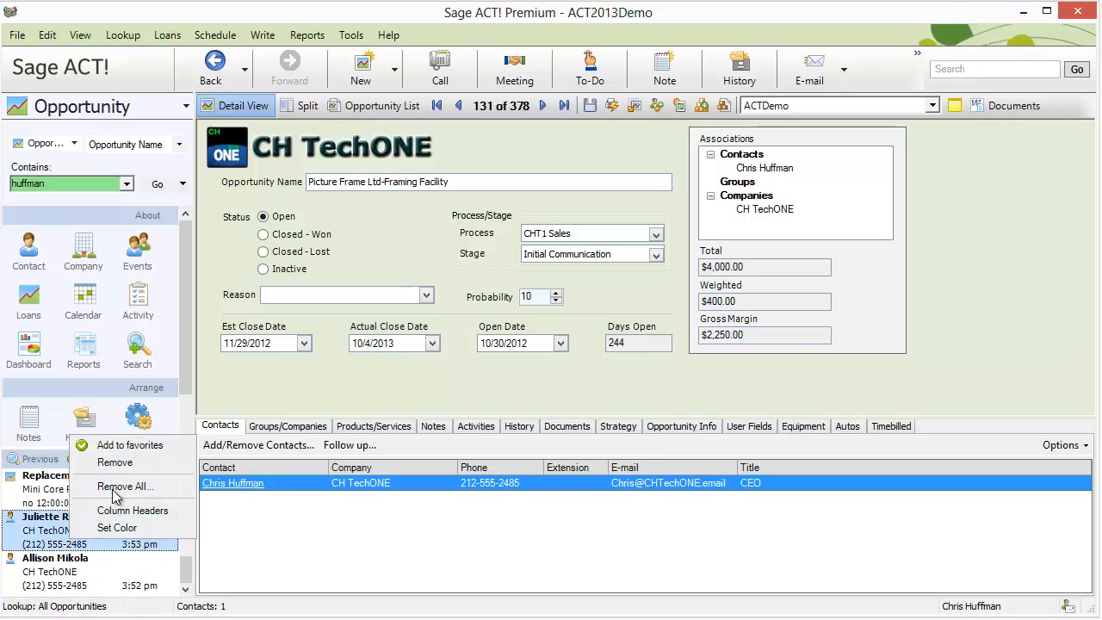
click(127, 449)
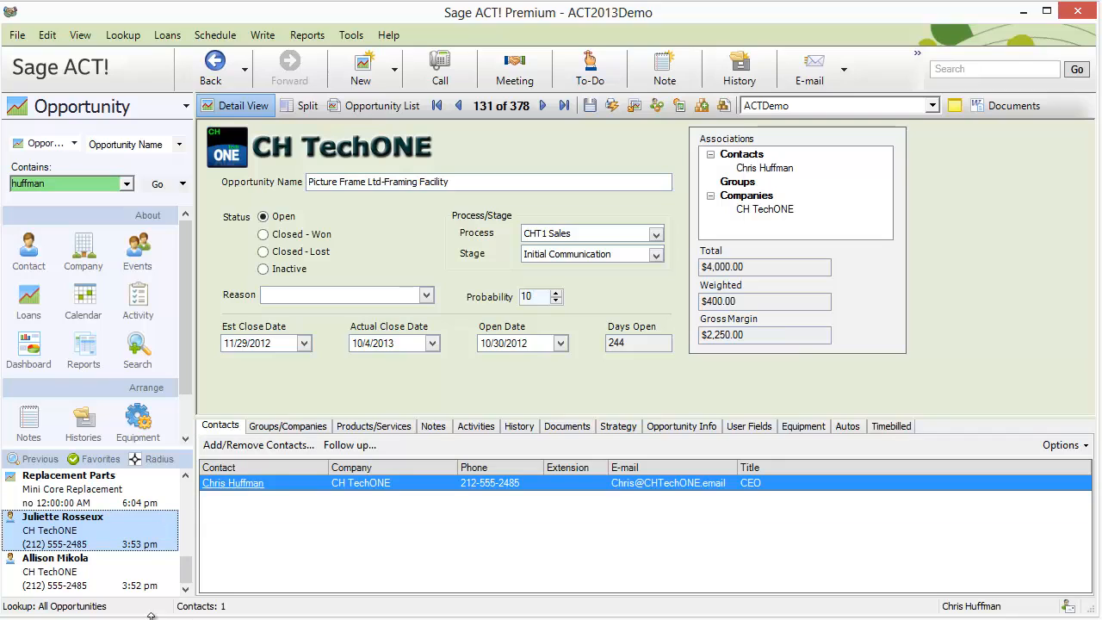
- List the favorites and open the CH TechONE CFO's contact, followed by the Picture Frame Ltd opportunity
click(108, 462)
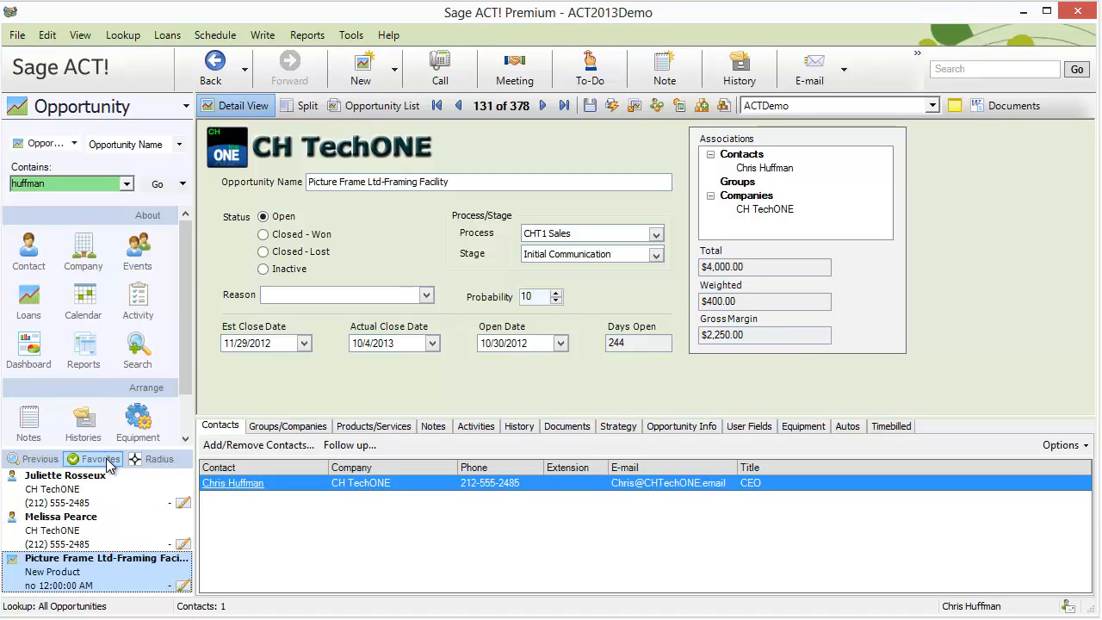
click(97, 506)
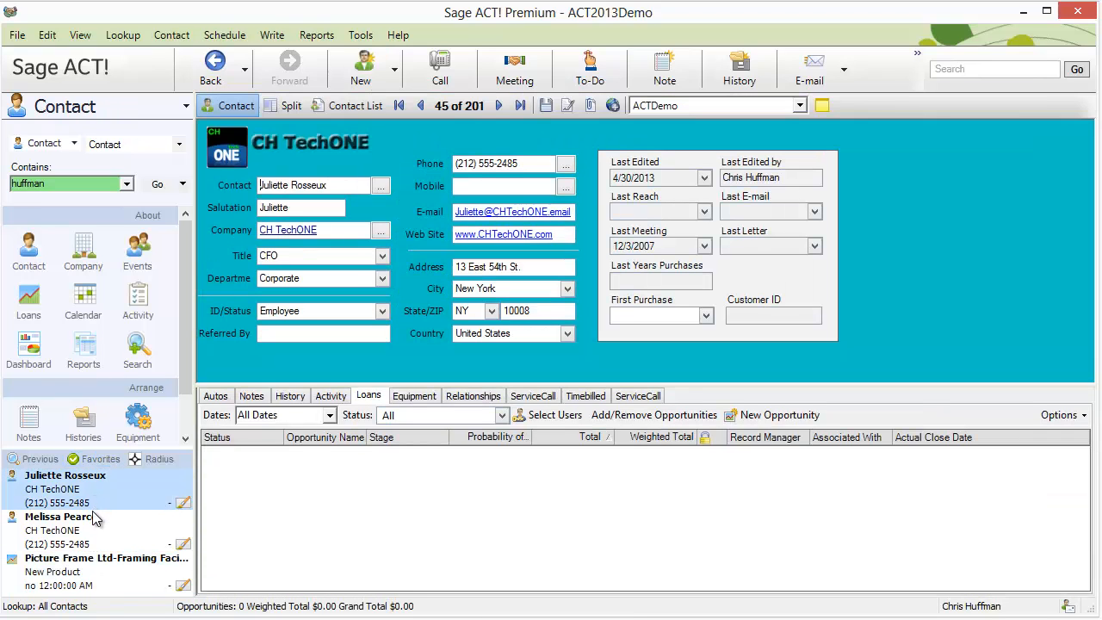
click(97, 571)
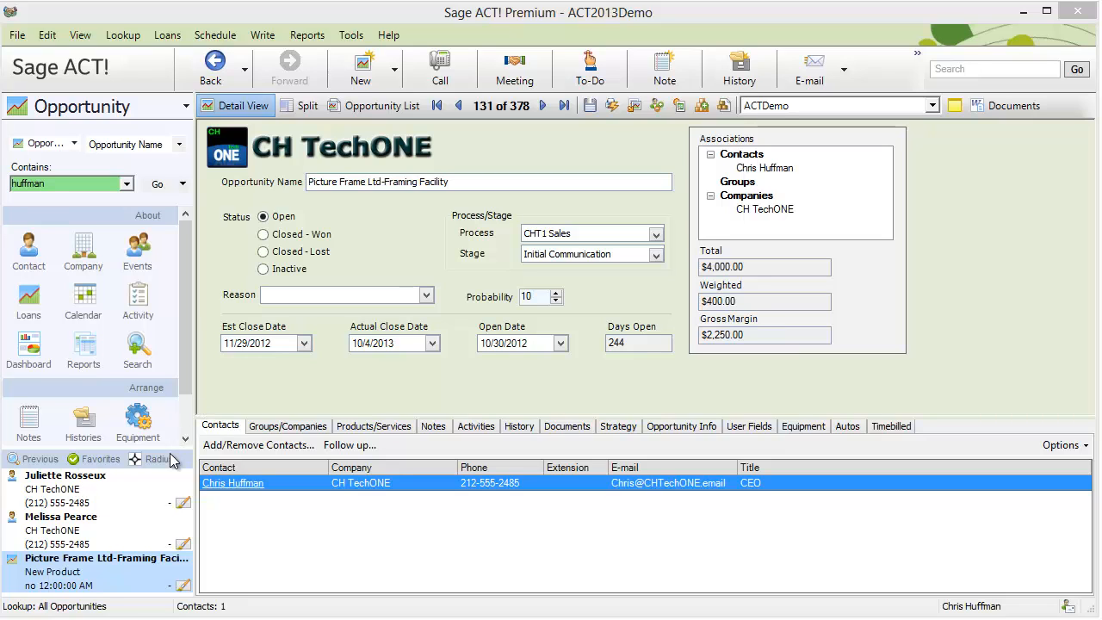
- Show the radius search for the CH TechONE CFO's contact in an enlarged pane and highlight the contact's ZIP code
click(29, 249)
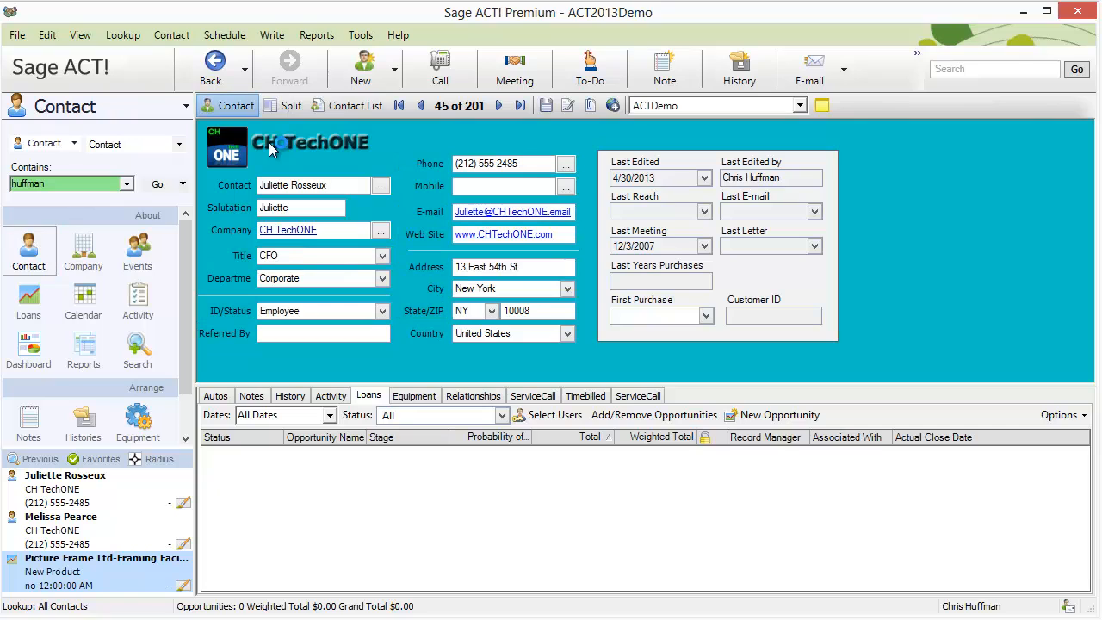
click(159, 458)
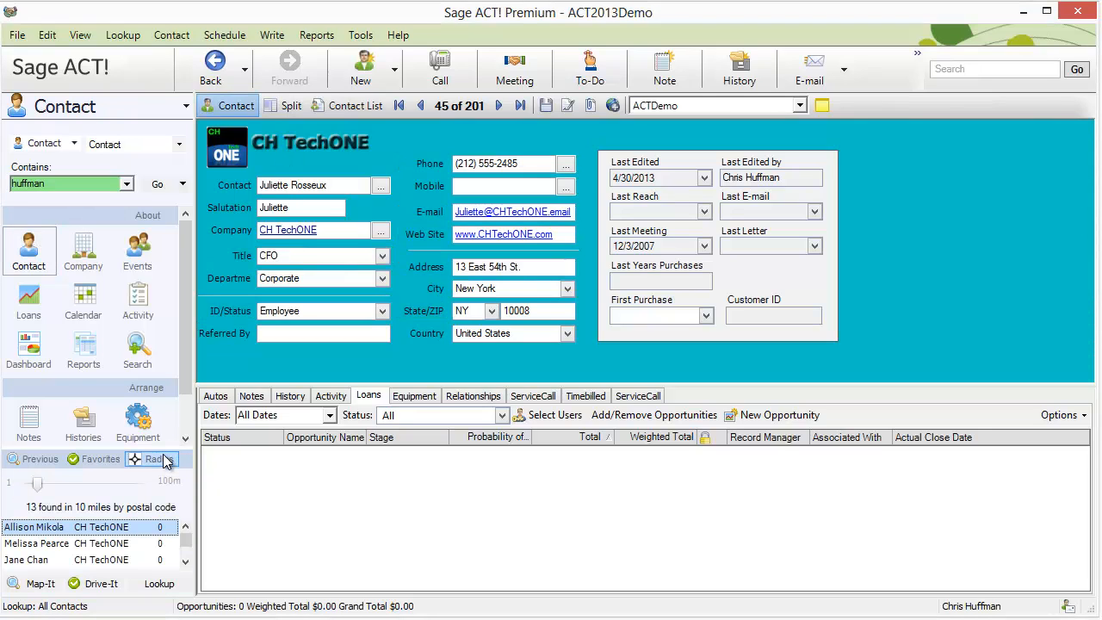
drag(166, 447, 164, 404)
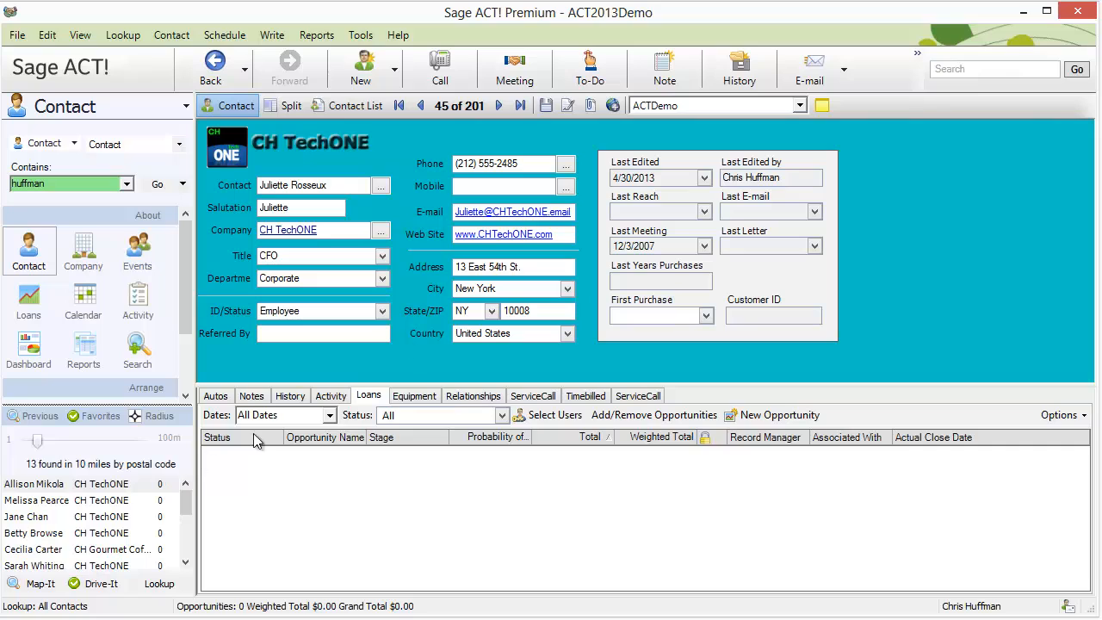
double_click(534, 310)
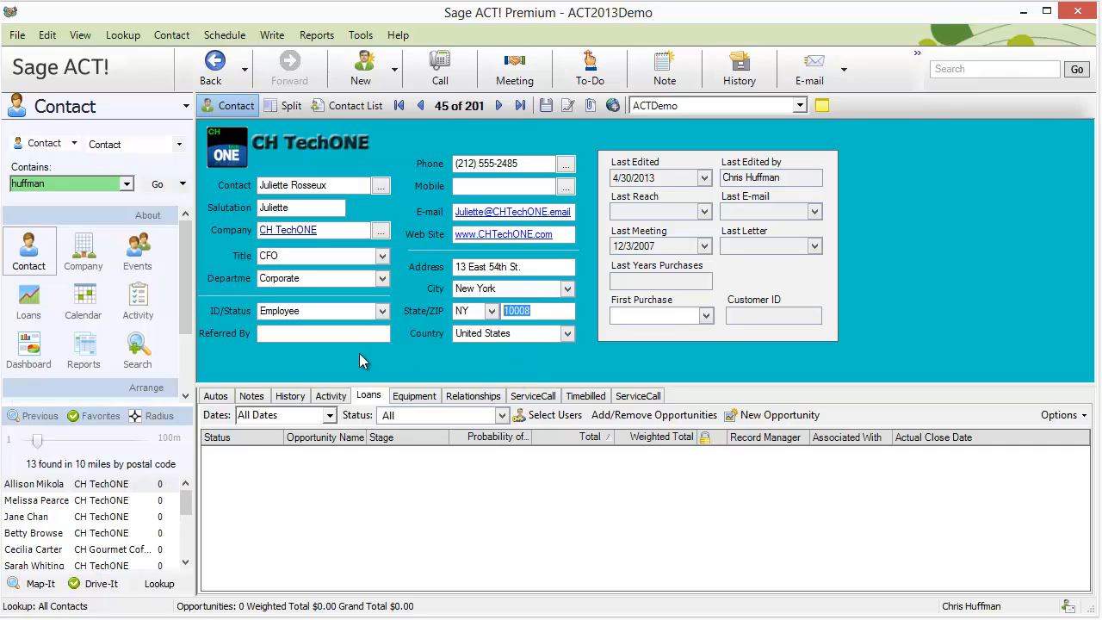
- Widen the radius search to 46 miles and select the Freemont Corp contact, followed by the 25-mile contact above it
drag(39, 440, 80, 440)
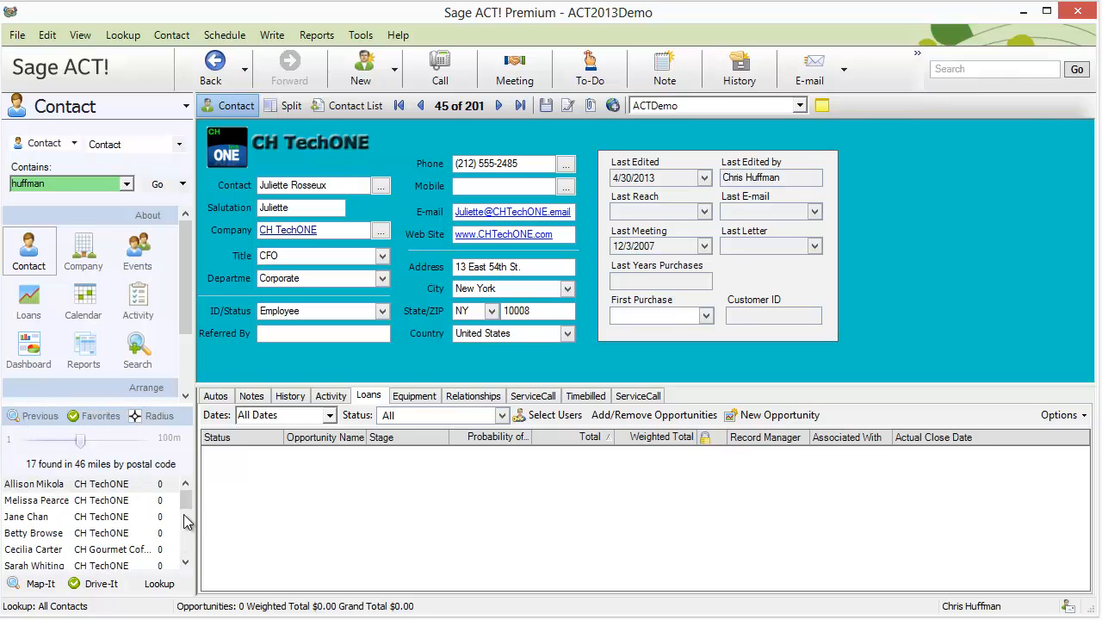
drag(186, 506, 186, 558)
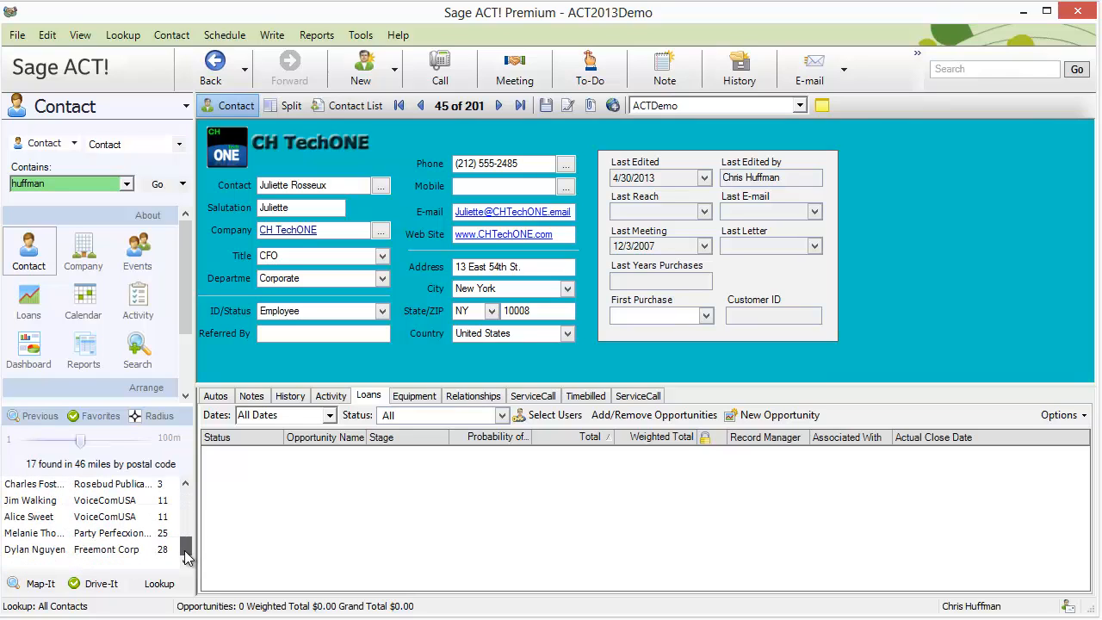
click(142, 553)
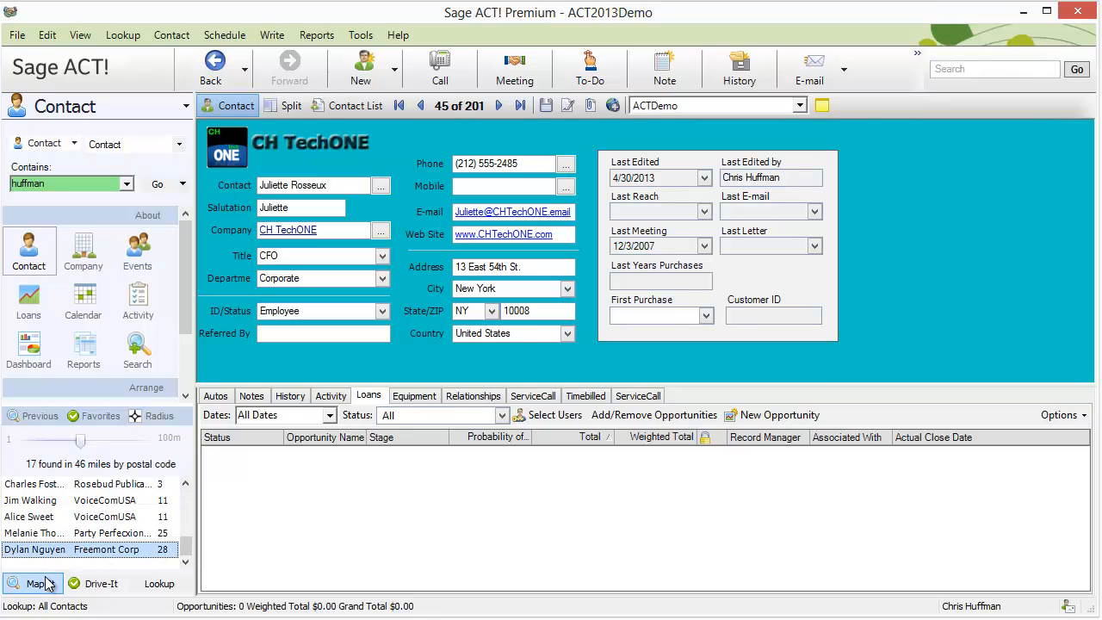
click(83, 539)
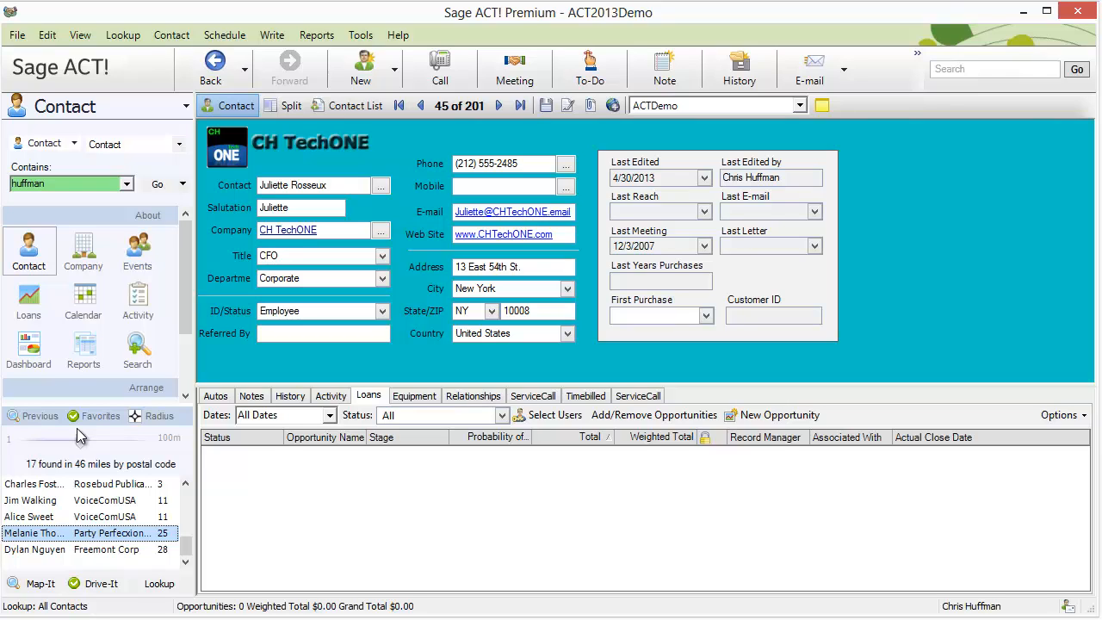
- Reduce the search radius to 21 miles and look up the contacts found in the contact list
drag(81, 441, 51, 448)
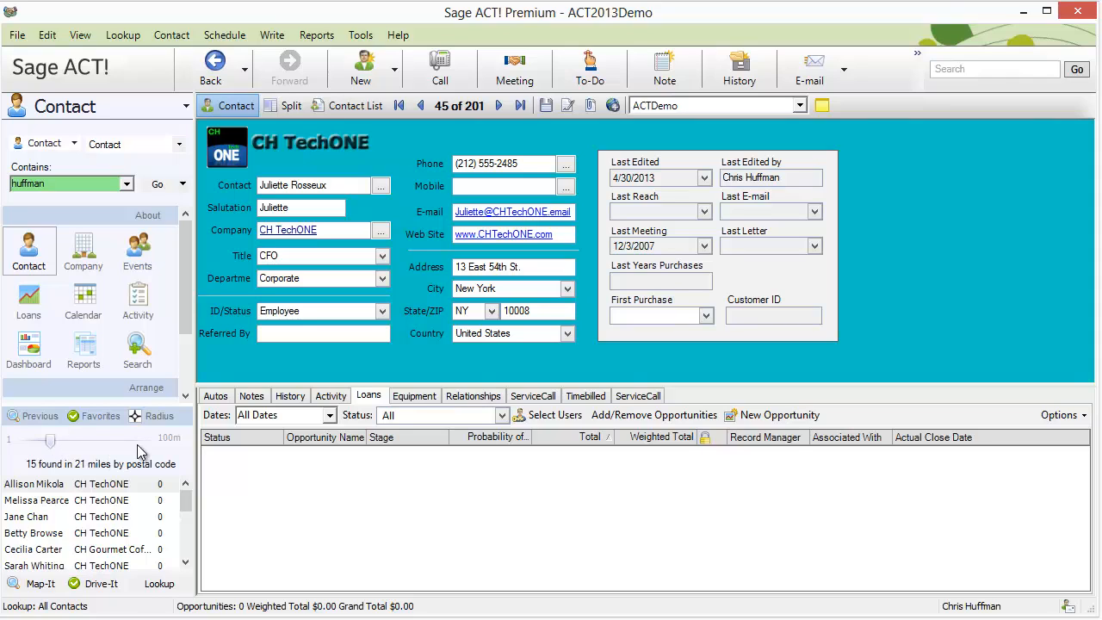
drag(187, 507, 182, 561)
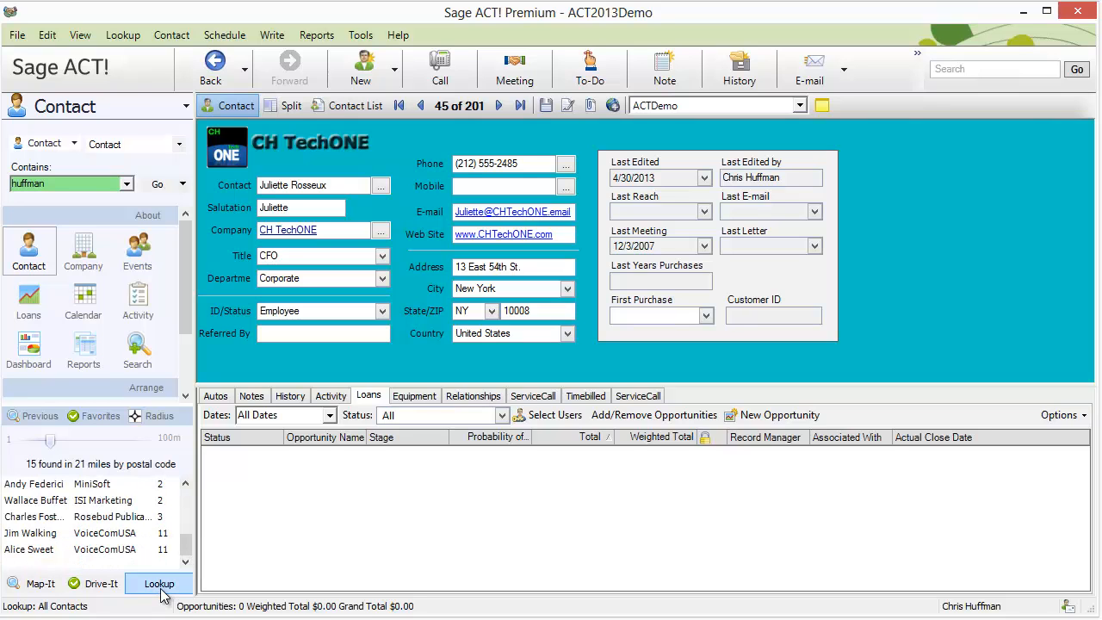
click(161, 586)
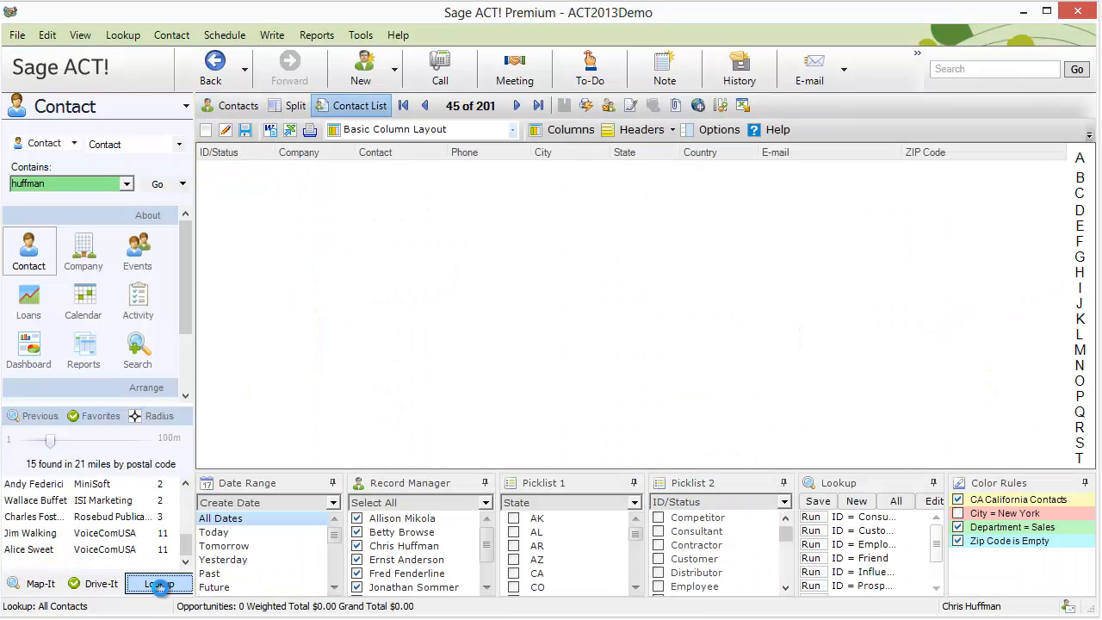
click(159, 587)
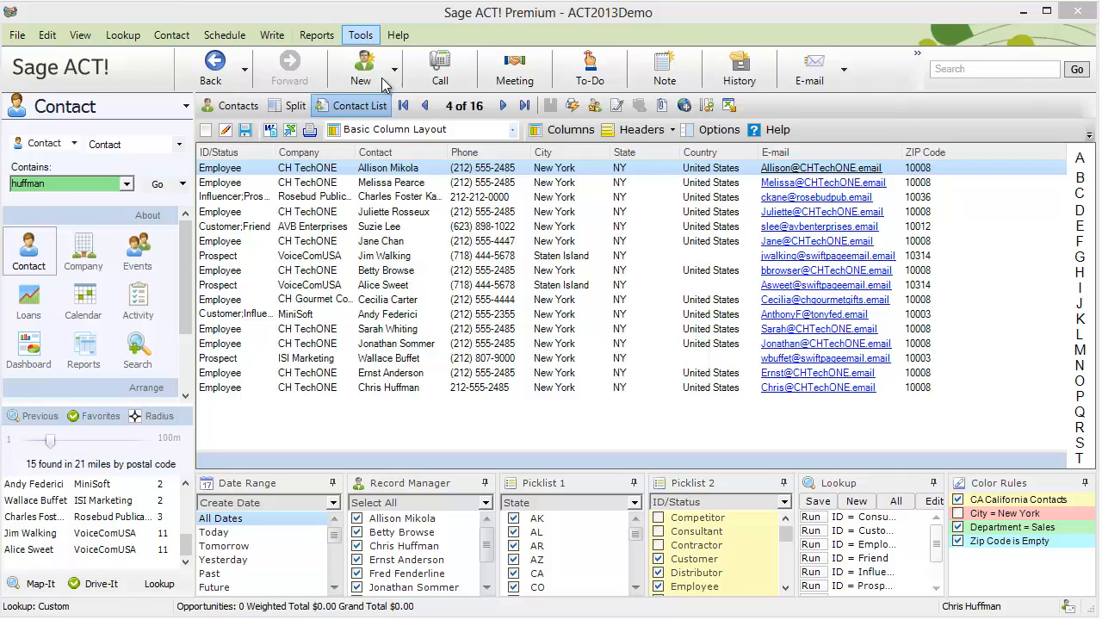
click(604, 618)
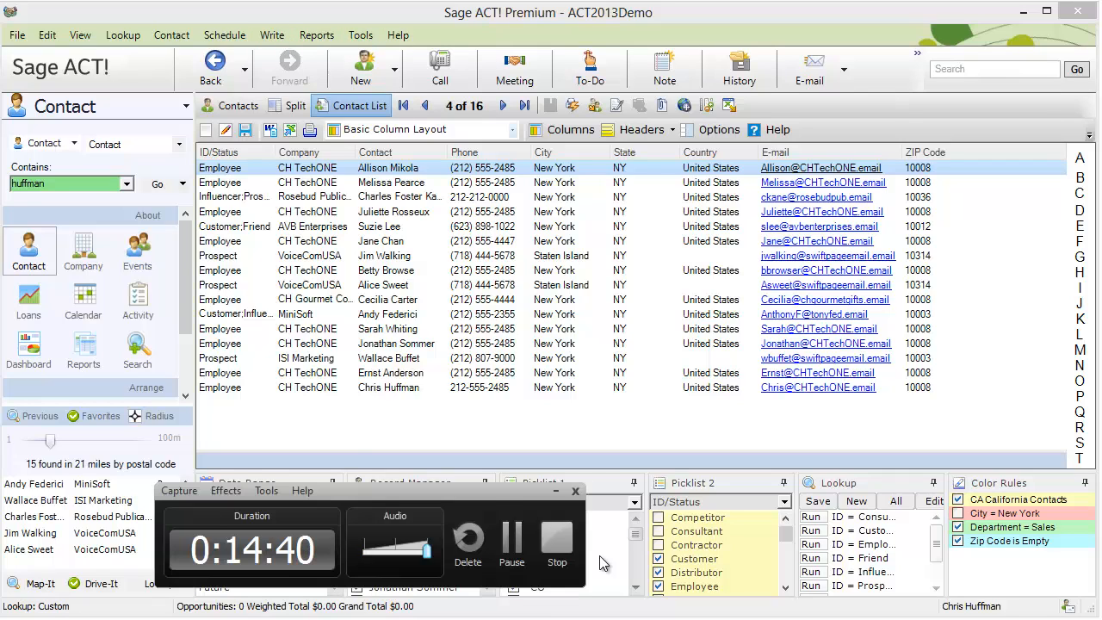